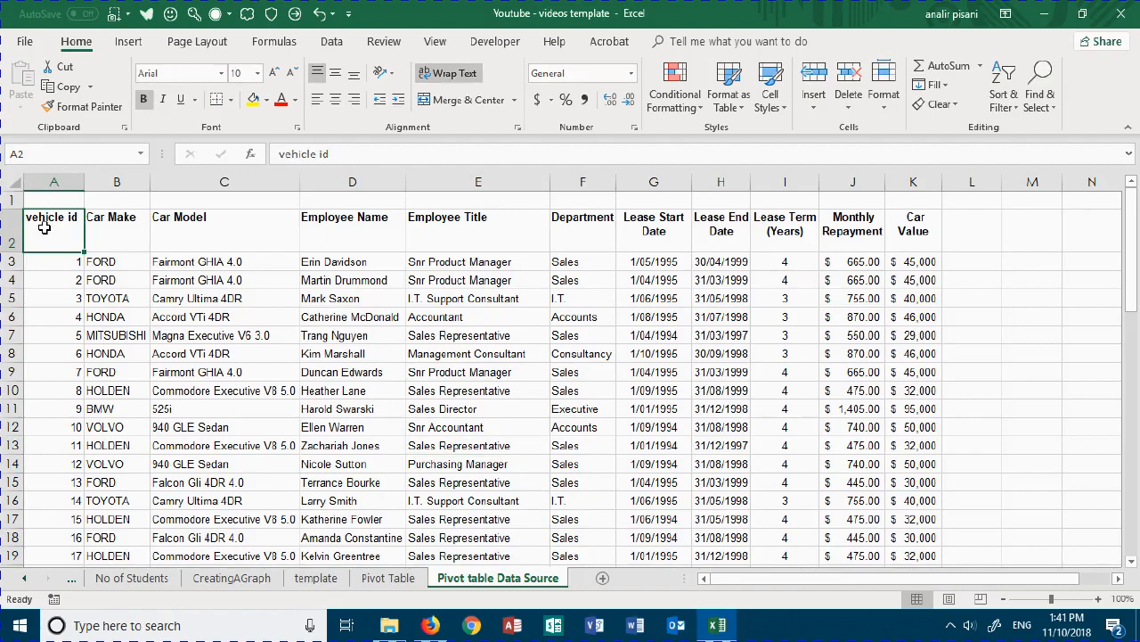
- Format the vehicle lease data range A2:K59 as a table with headers, using the Green, Table Style Medium 9 style
{"action": "key", "text": "ctrl+shift+End"}
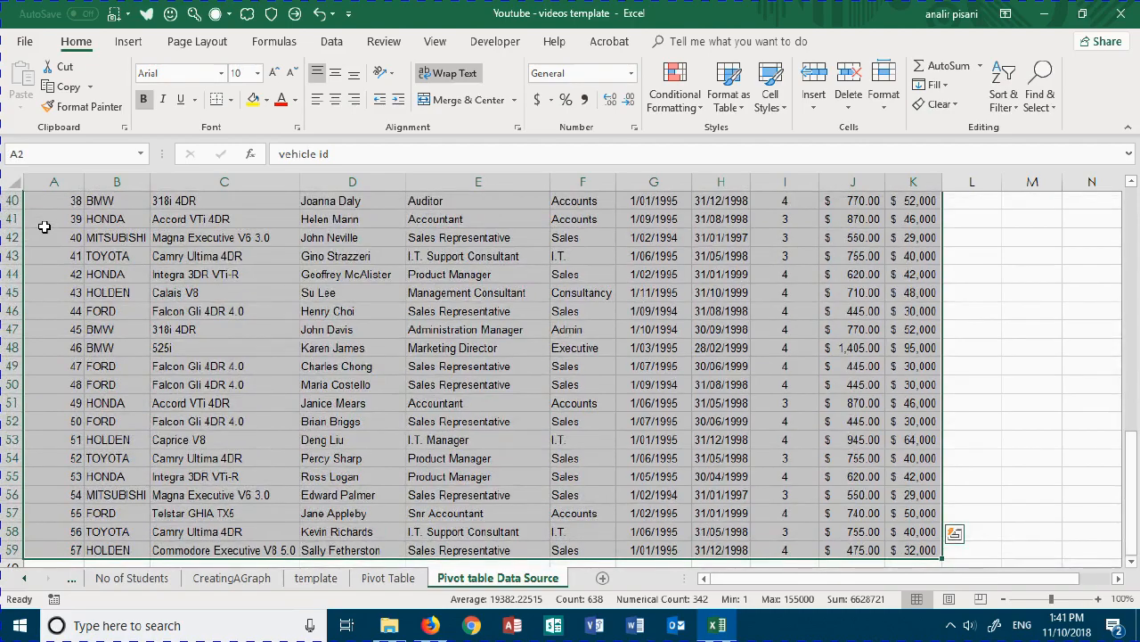
{"action": "scroll", "coordinate": [43, 227], "scroll_direction": "up", "scroll_amount": 13}
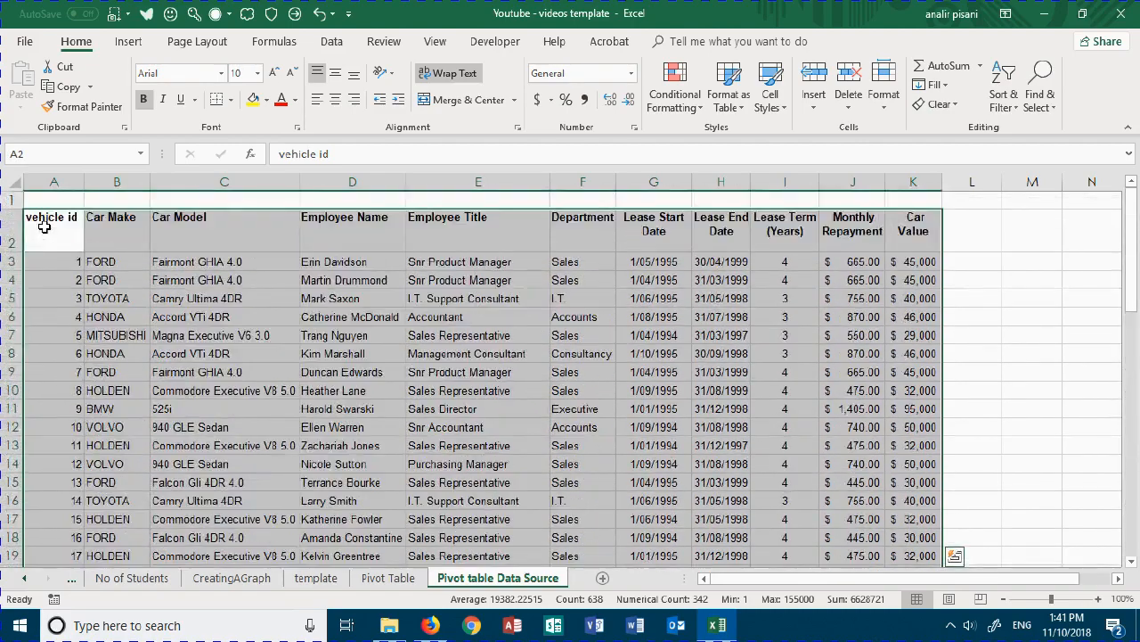
{"action": "left_click", "coordinate": [730, 93]}
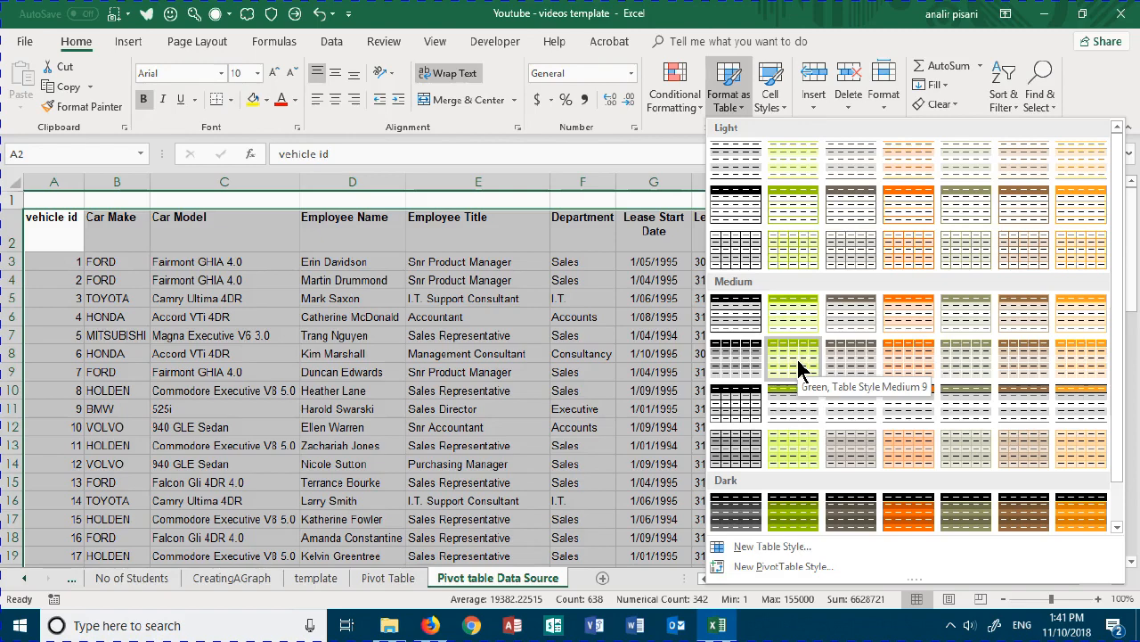
{"action": "left_click", "coordinate": [798, 360]}
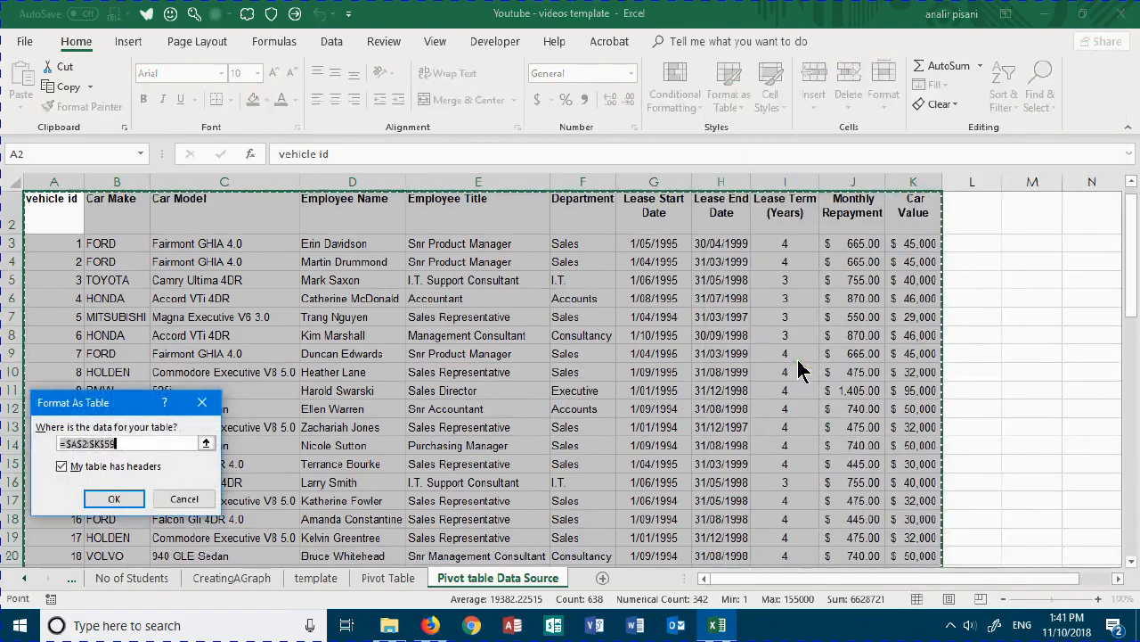
{"action": "left_click", "coordinate": [120, 502]}
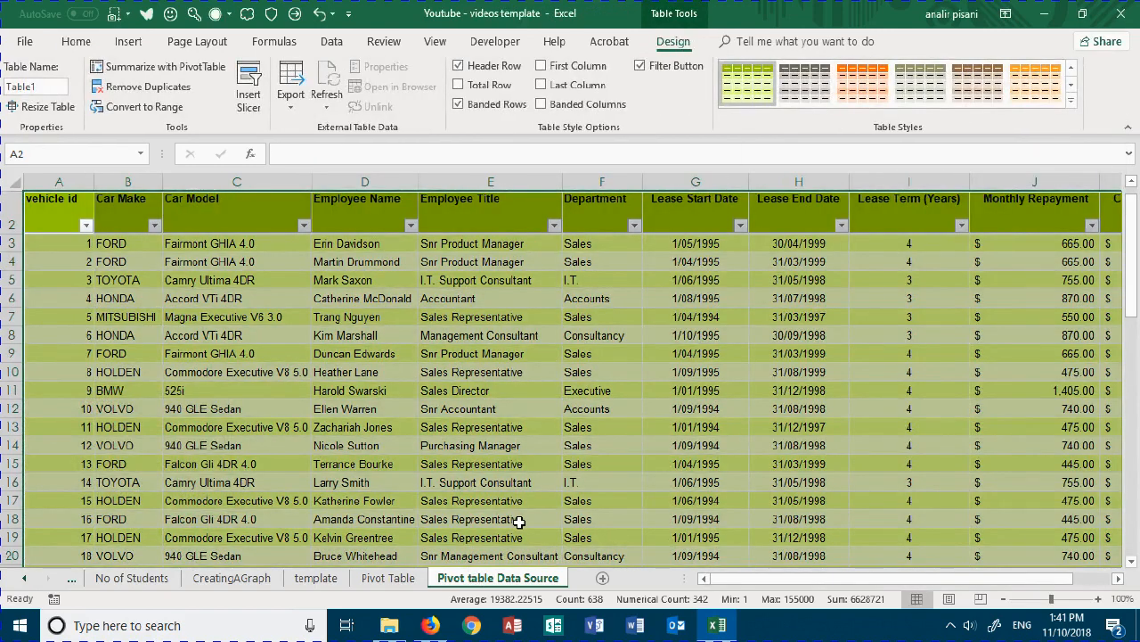
- Go to the table's last record in row 59 and extend the table with three blank rows, 60 to 62
{"action": "left_click", "coordinate": [519, 520]}
{"action": "scroll", "coordinate": [516, 521], "scroll_direction": "down", "scroll_amount": 6}
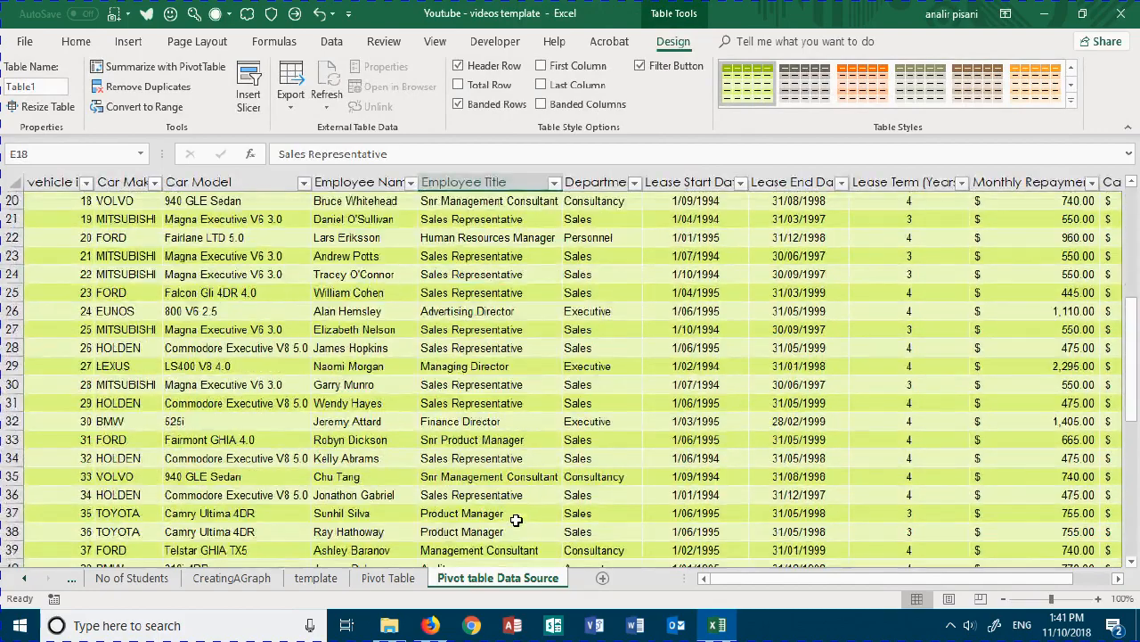
{"action": "scroll", "coordinate": [517, 520], "scroll_direction": "down", "scroll_amount": 3}
{"action": "key", "text": "ctrl+Down"}
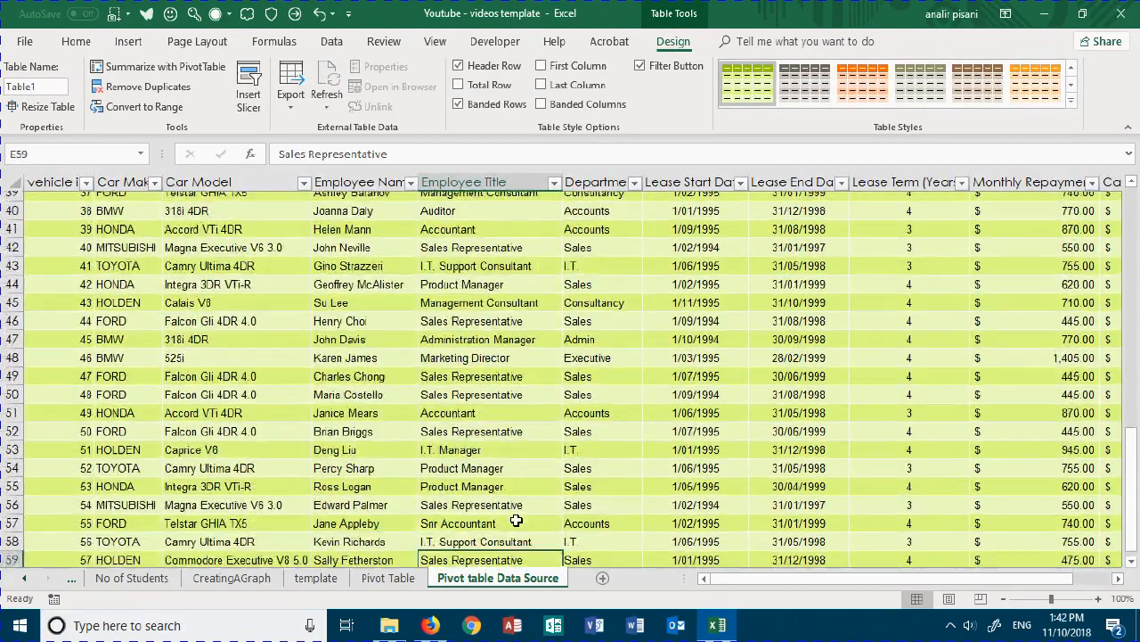
{"action": "scroll", "coordinate": [513, 526], "scroll_direction": "down", "scroll_amount": 2}
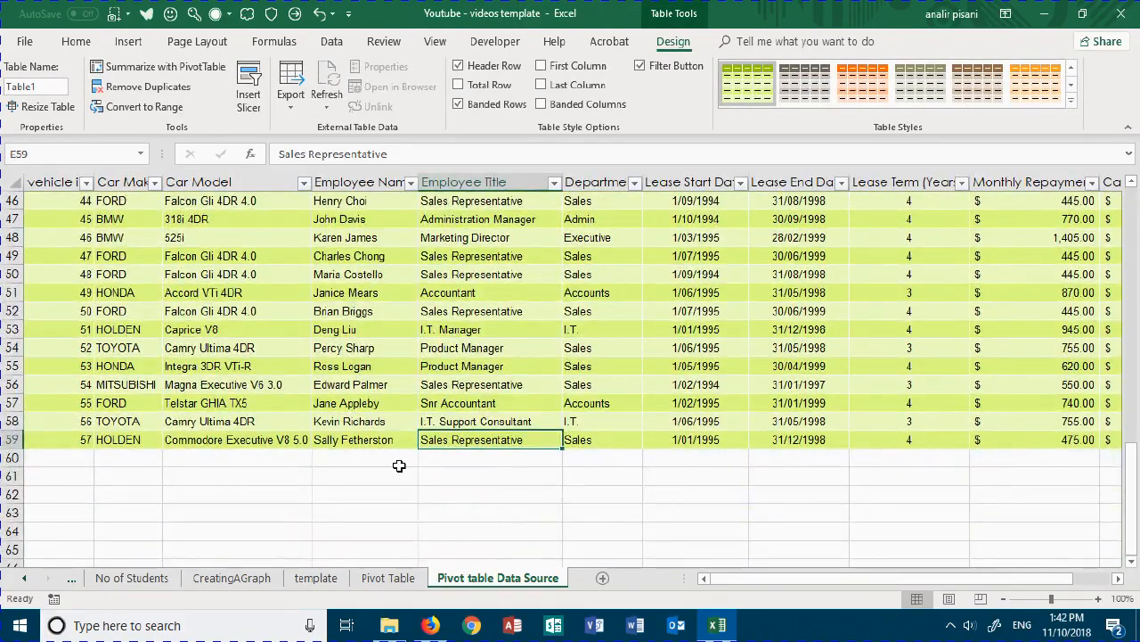
{"action": "key", "text": "Right"}
{"action": "key", "text": "Right"}
{"action": "key", "text": "Right"}
{"action": "key", "text": "Right"}
{"action": "key", "text": "Right"}
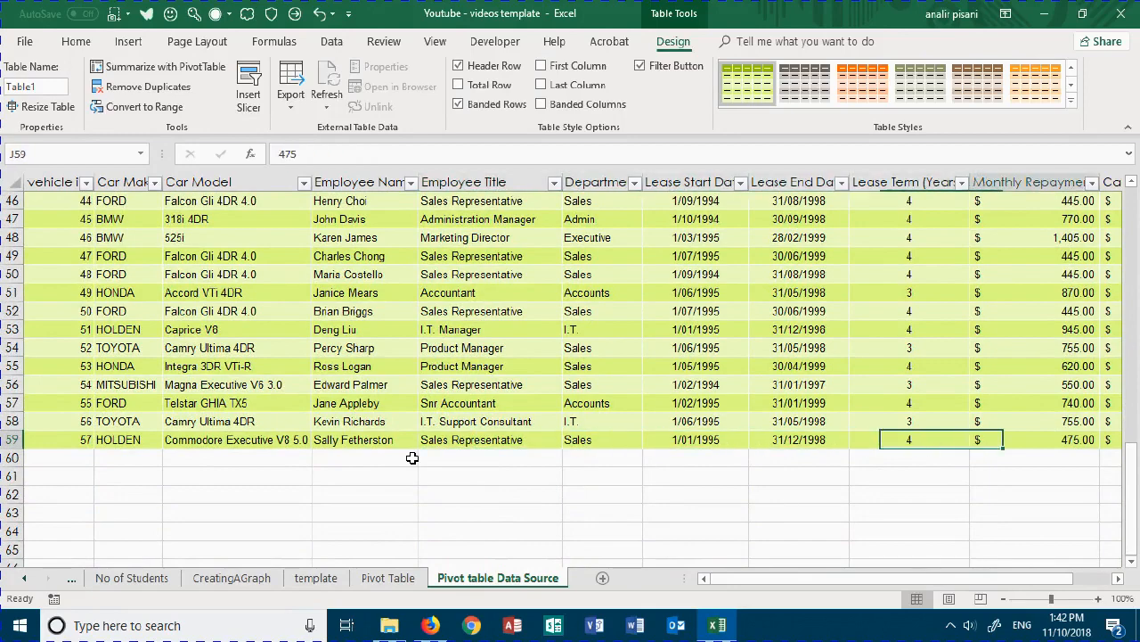
{"action": "key", "text": "Tab"}
{"action": "key", "text": "Tab"}
{"action": "key", "text": "Tab"}
{"action": "key", "text": "Tab"}
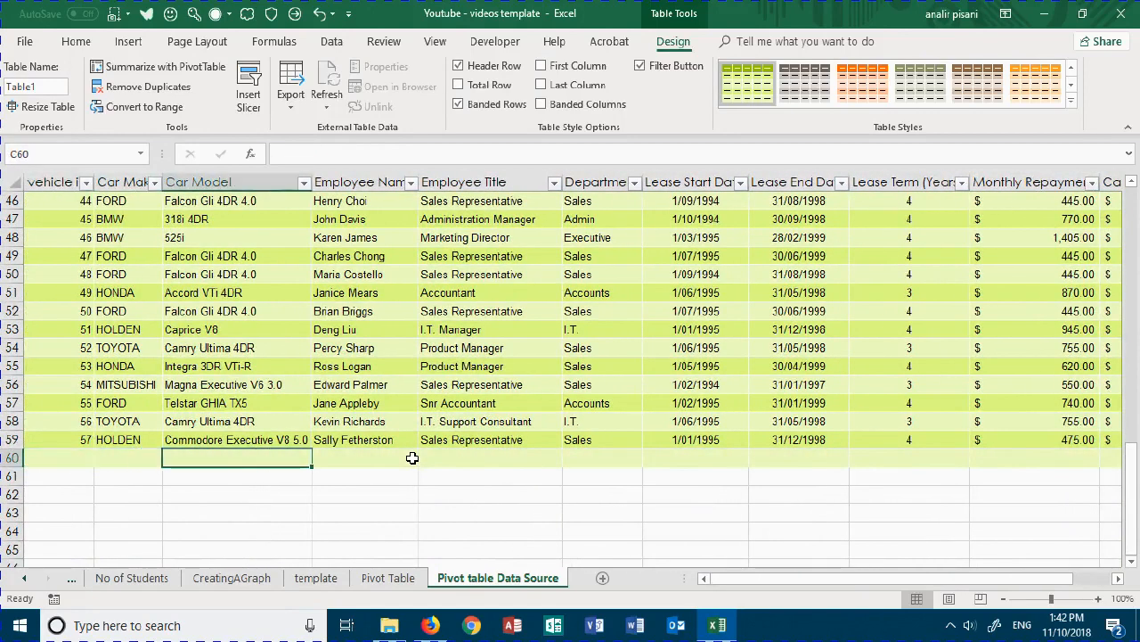
{"action": "key", "text": "Tab"}
{"action": "key", "text": "Tab"}
{"action": "key", "text": "Tab"}
{"action": "key", "text": "Tab"}
{"action": "key", "text": "Tab"}
{"action": "key", "text": "Tab"}
{"action": "key", "text": "Tab"}
{"action": "key", "text": "Tab"}
{"action": "key", "text": "Tab"}
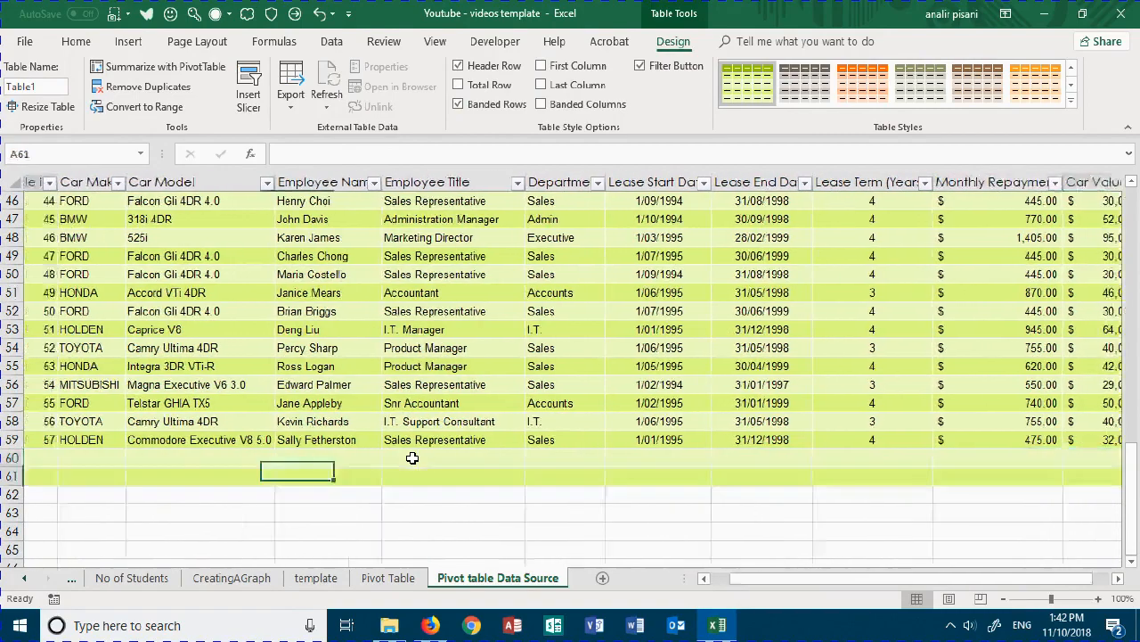
{"action": "key", "text": "Tab"}
{"action": "key", "text": "Tab"}
{"action": "key", "text": "Tab"}
{"action": "key", "text": "Tab"}
{"action": "key", "text": "Tab"}
{"action": "key", "text": "Tab"}
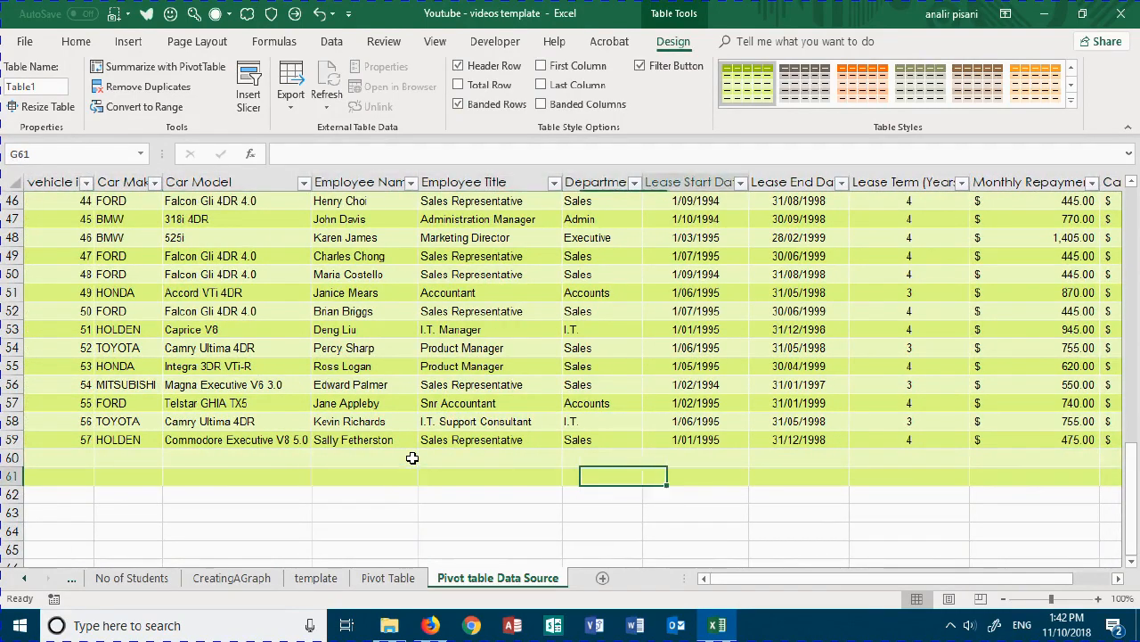
{"action": "key", "text": "Tab"}
{"action": "key", "text": "Tab"}
{"action": "key", "text": "Tab"}
{"action": "key", "text": "Tab"}
{"action": "key", "text": "Tab"}
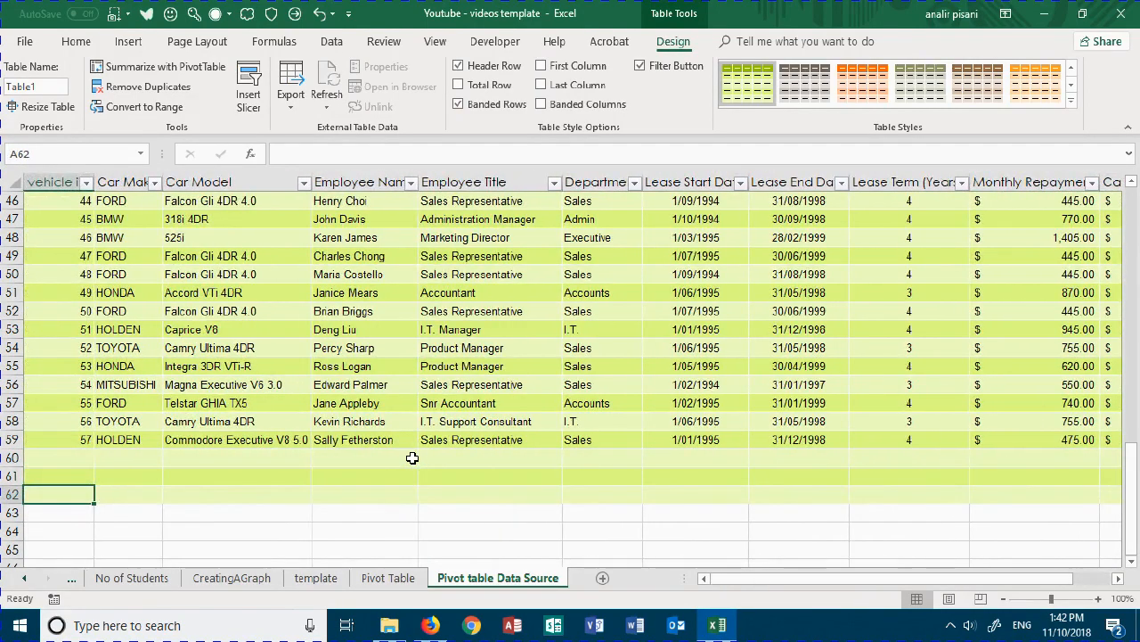
{"action": "key", "text": "Tab"}
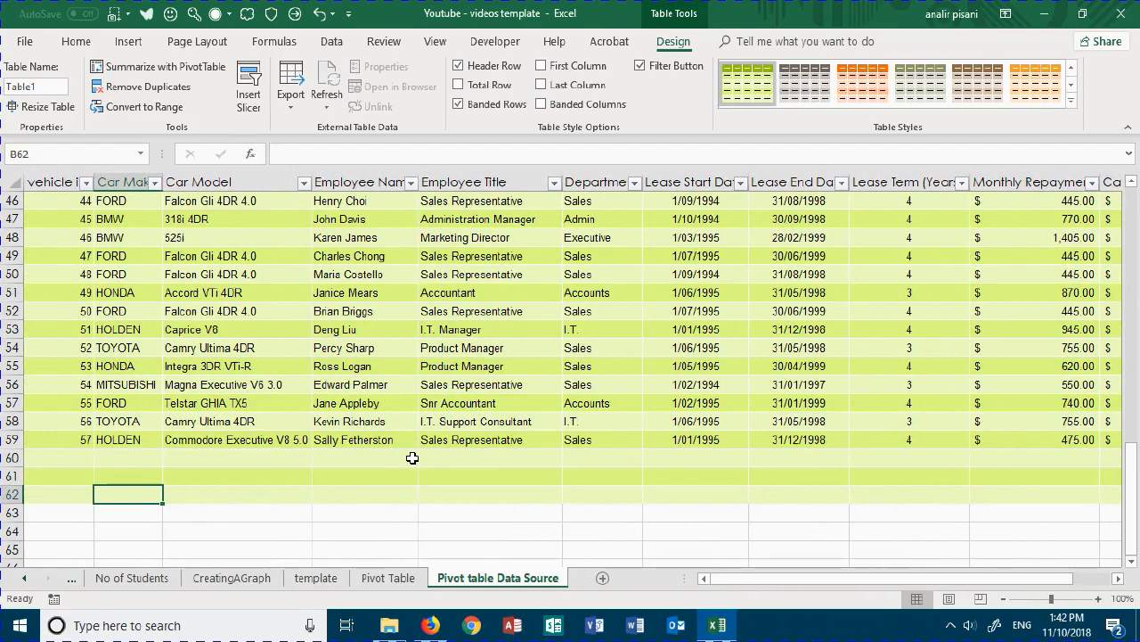
- Delete the blank table rows 60 to 62 below the last record
{"action": "left_click_drag", "start_coordinate": [11, 457], "coordinate": [10, 489]}
{"action": "right_click", "coordinate": [27, 476]}
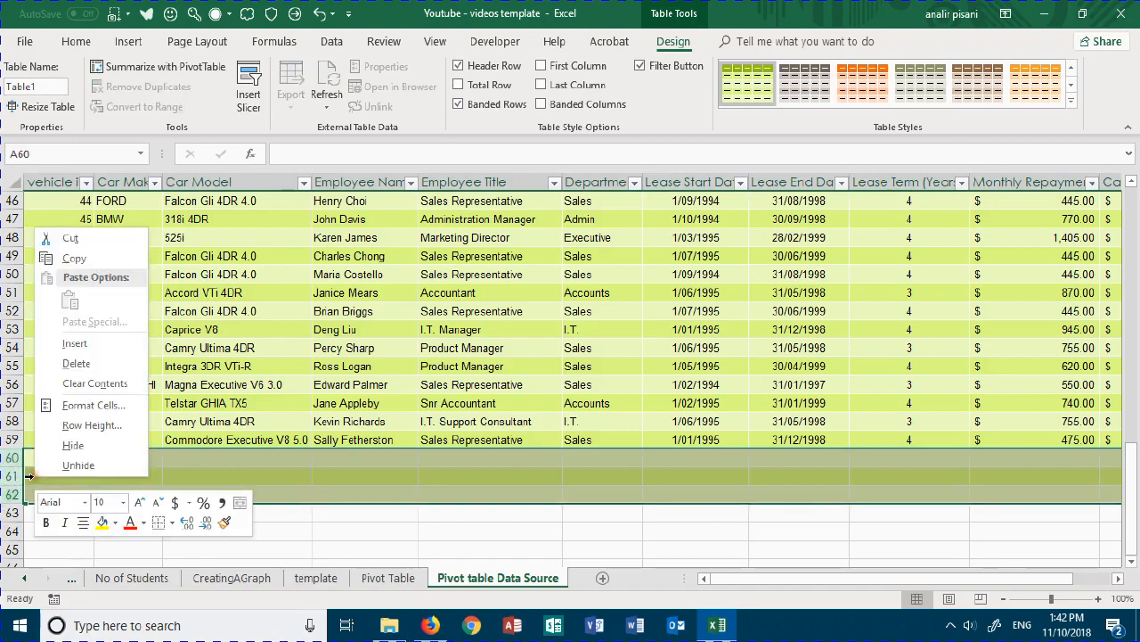
{"action": "left_click", "coordinate": [79, 364]}
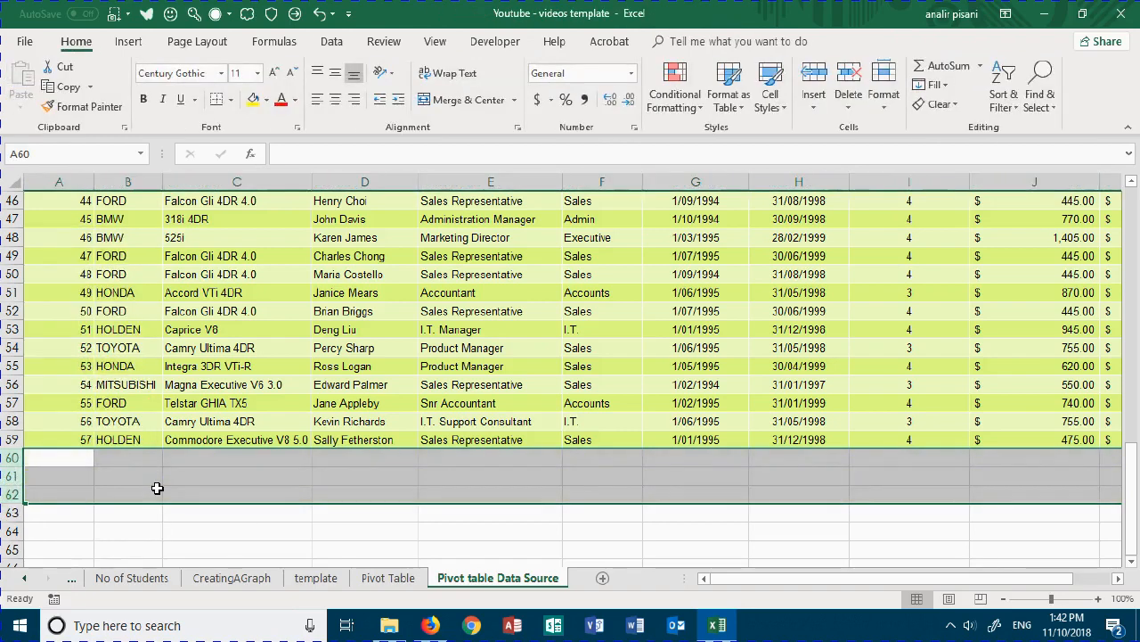
{"action": "left_click", "coordinate": [191, 313]}
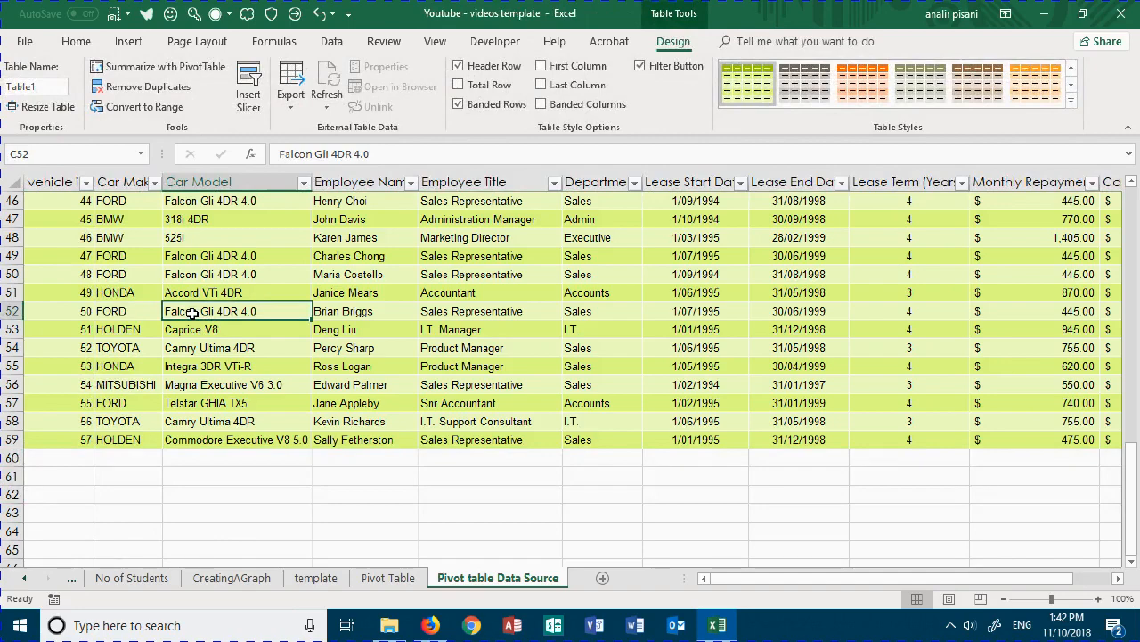
- Create a PivotTable from Table1 on a new worksheet
{"action": "scroll", "coordinate": [192, 313], "scroll_direction": "up", "scroll_amount": 15}
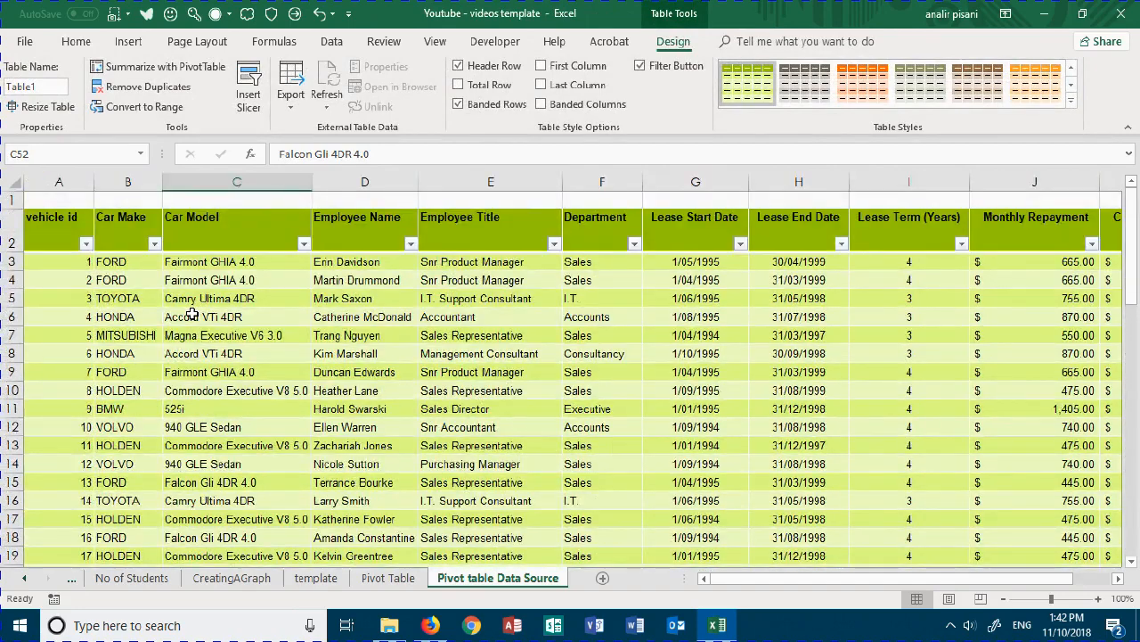
{"action": "left_click", "coordinate": [130, 276]}
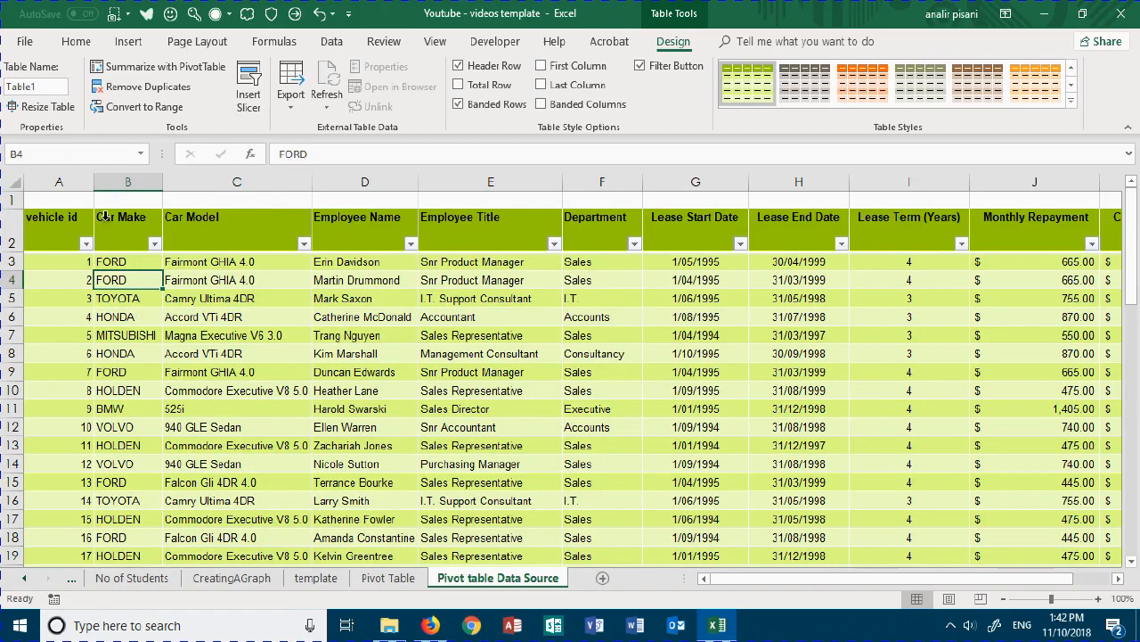
{"action": "left_click", "coordinate": [128, 43]}
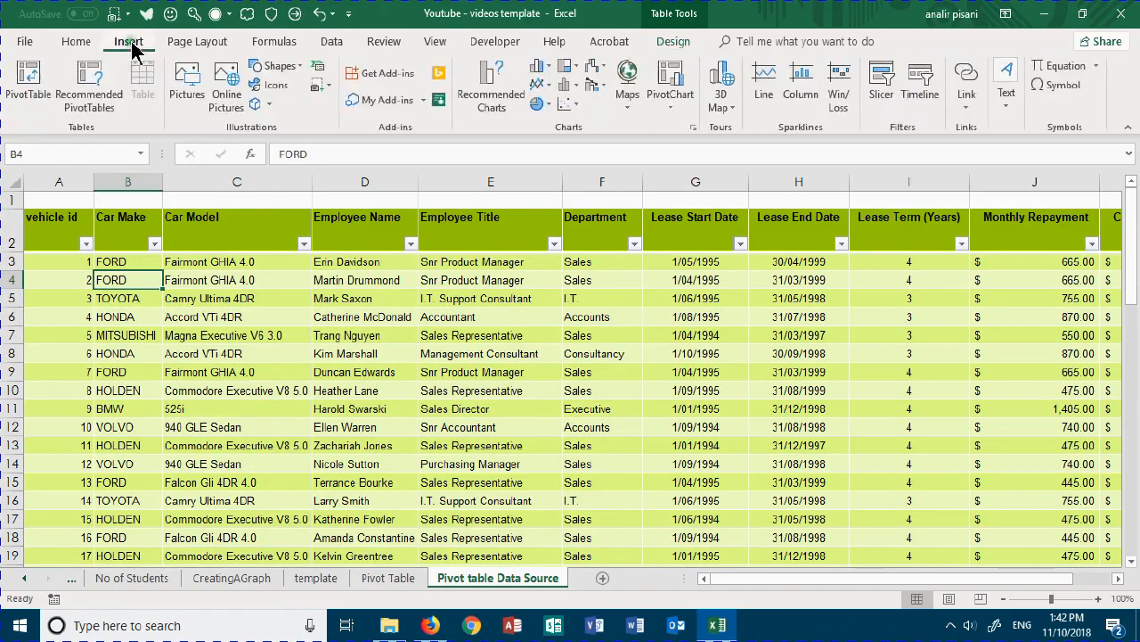
{"action": "left_click", "coordinate": [29, 78]}
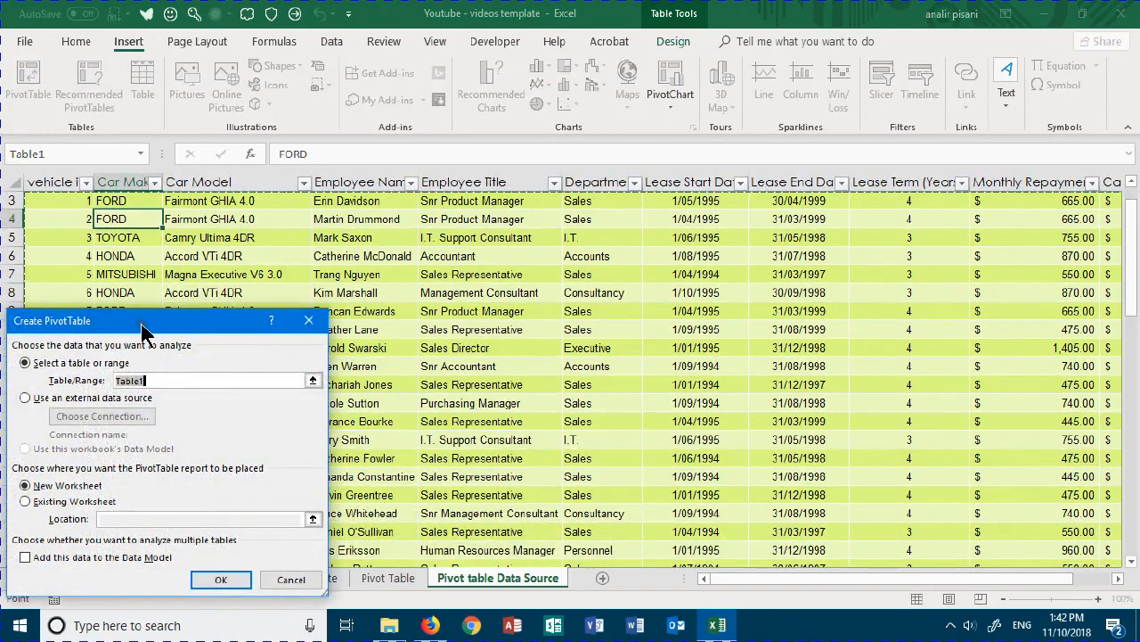
{"action": "left_click_drag", "start_coordinate": [141, 325], "coordinate": [234, 226]}
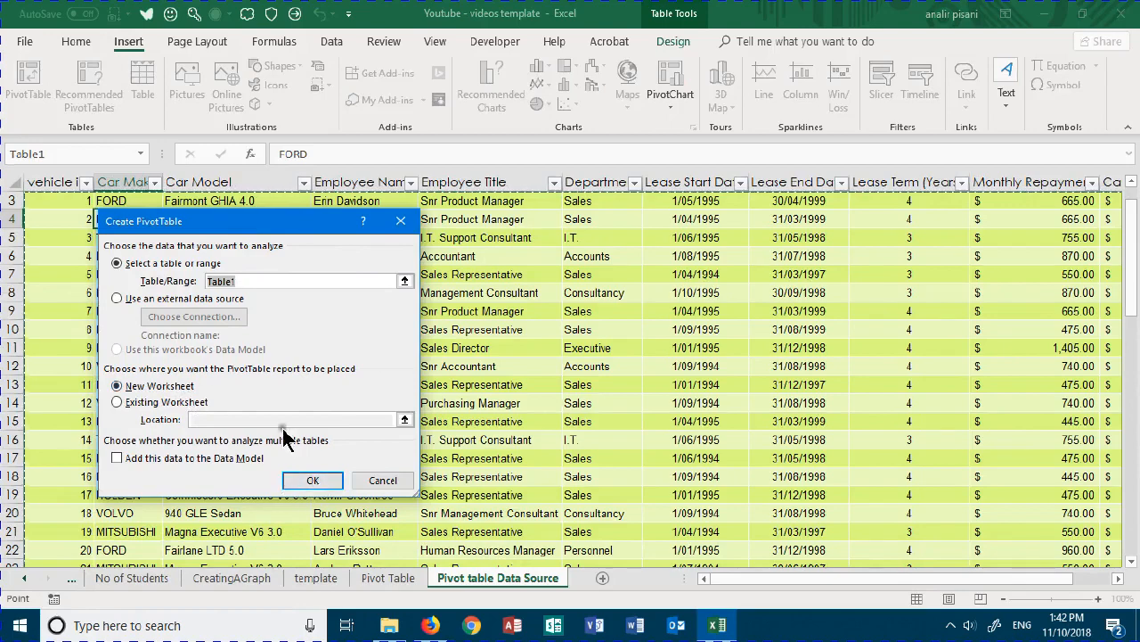
{"action": "left_click", "coordinate": [314, 482]}
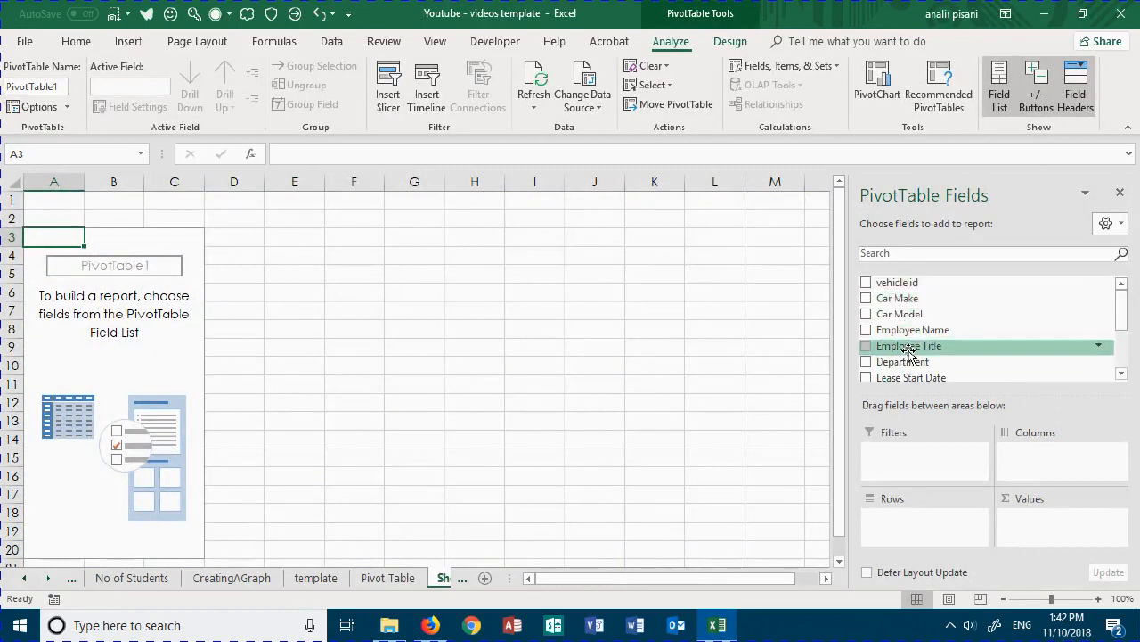
- Add Car Make as the row field and Monthly Repayment as the summed value field of the PivotTable
{"action": "left_click", "coordinate": [867, 301]}
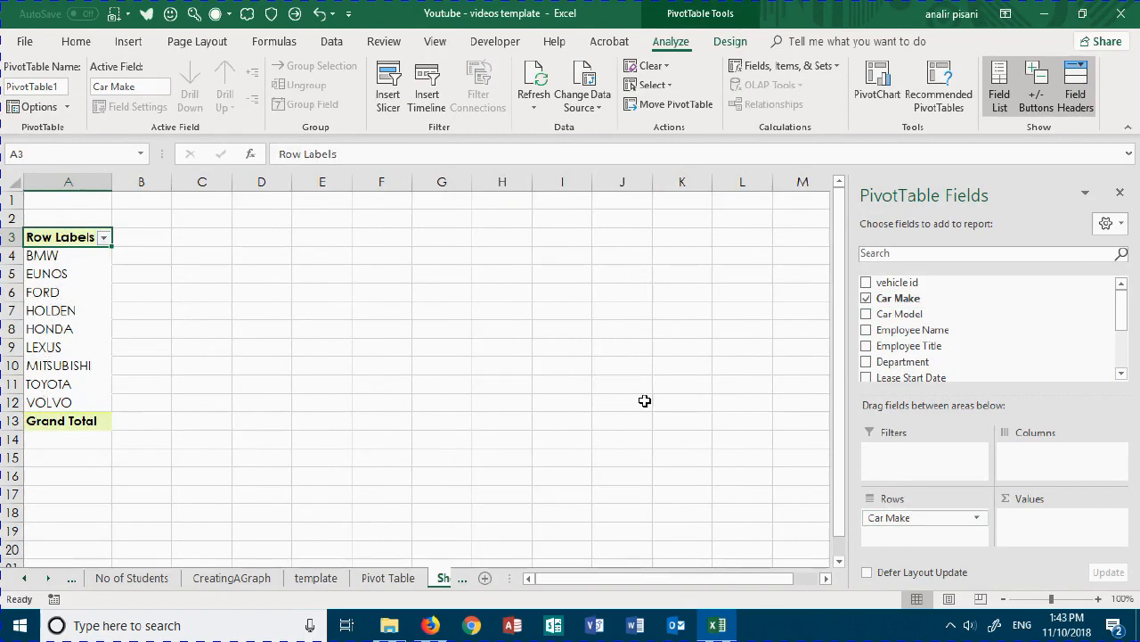
{"action": "left_click_drag", "start_coordinate": [1121, 318], "coordinate": [1123, 359]}
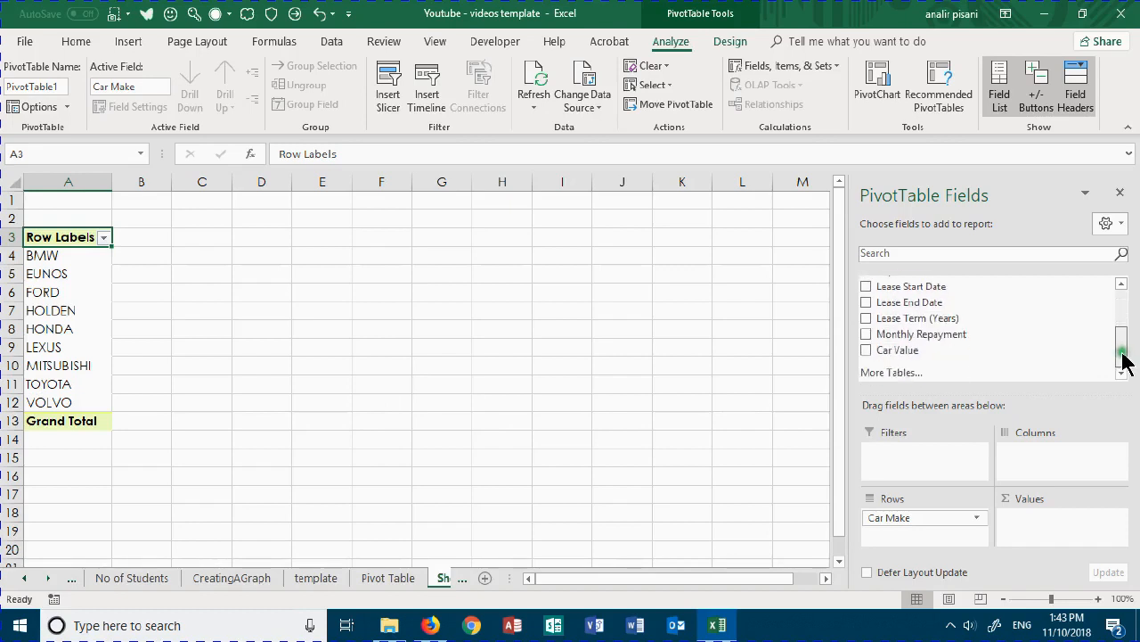
{"action": "left_click", "coordinate": [868, 336]}
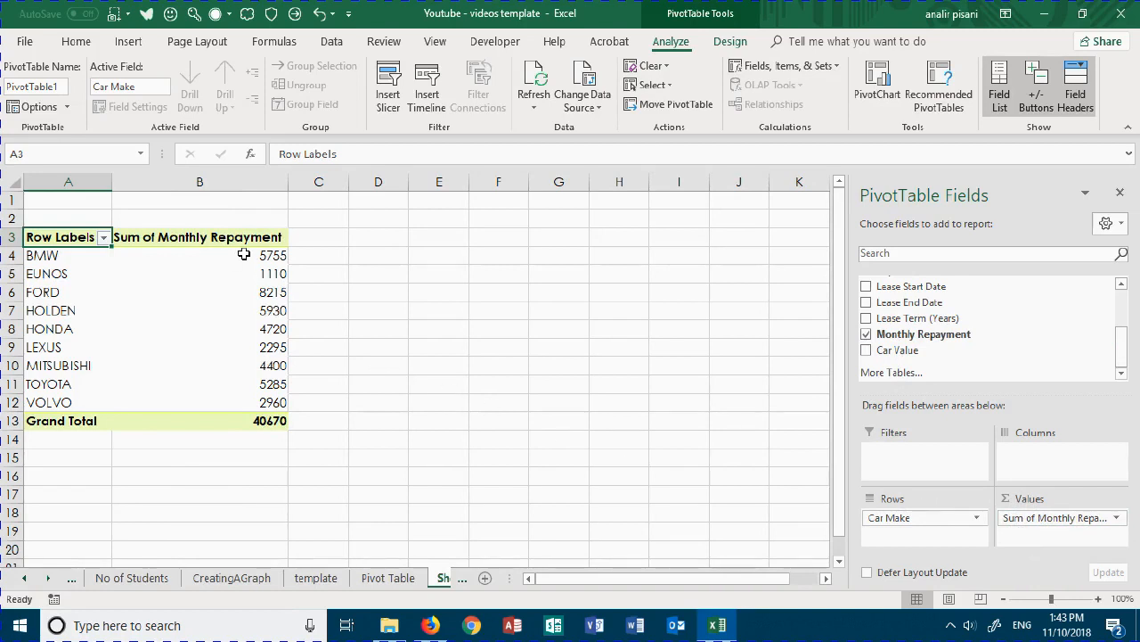
- Try the Accounting number format with 2 decimals and the $ symbol on the whole Sum of Monthly Repayment field, and undo it
{"action": "mouse_move", "coordinate": [236, 411]}
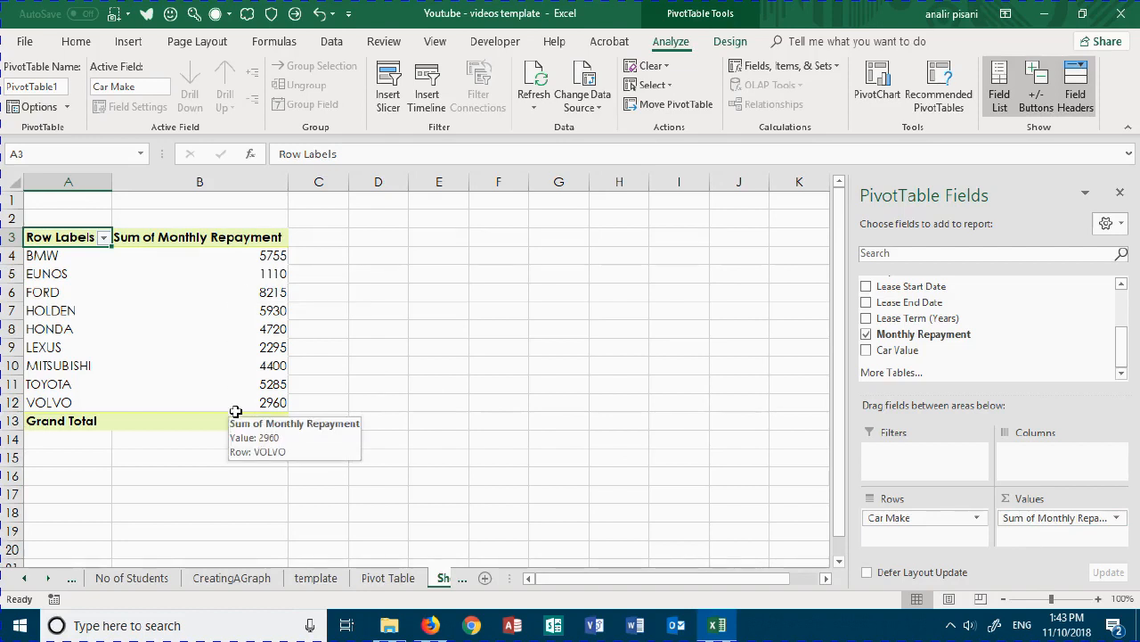
{"action": "right_click", "coordinate": [232, 289]}
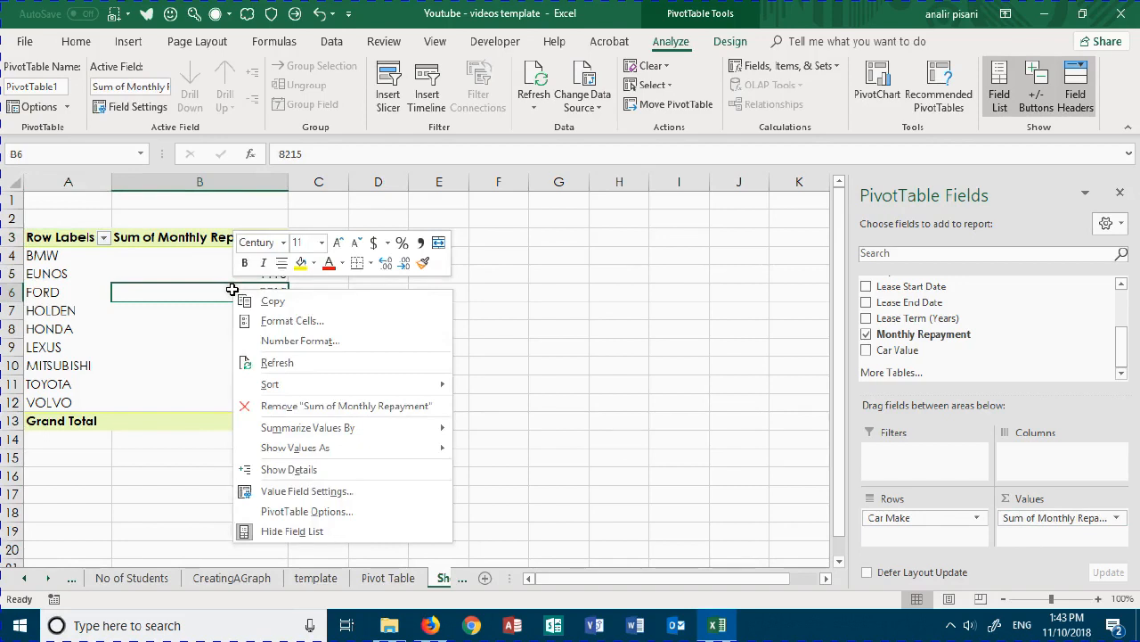
{"action": "left_click", "coordinate": [297, 343]}
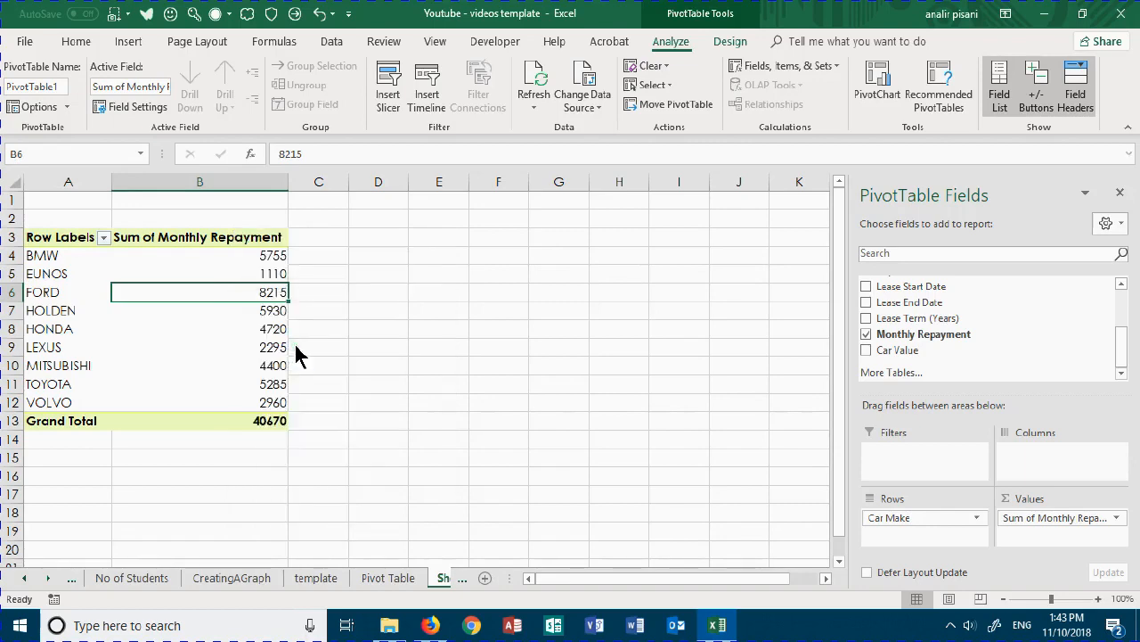
{"action": "left_click_drag", "start_coordinate": [276, 157], "coordinate": [515, 139]}
{"action": "left_click", "coordinate": [361, 234]}
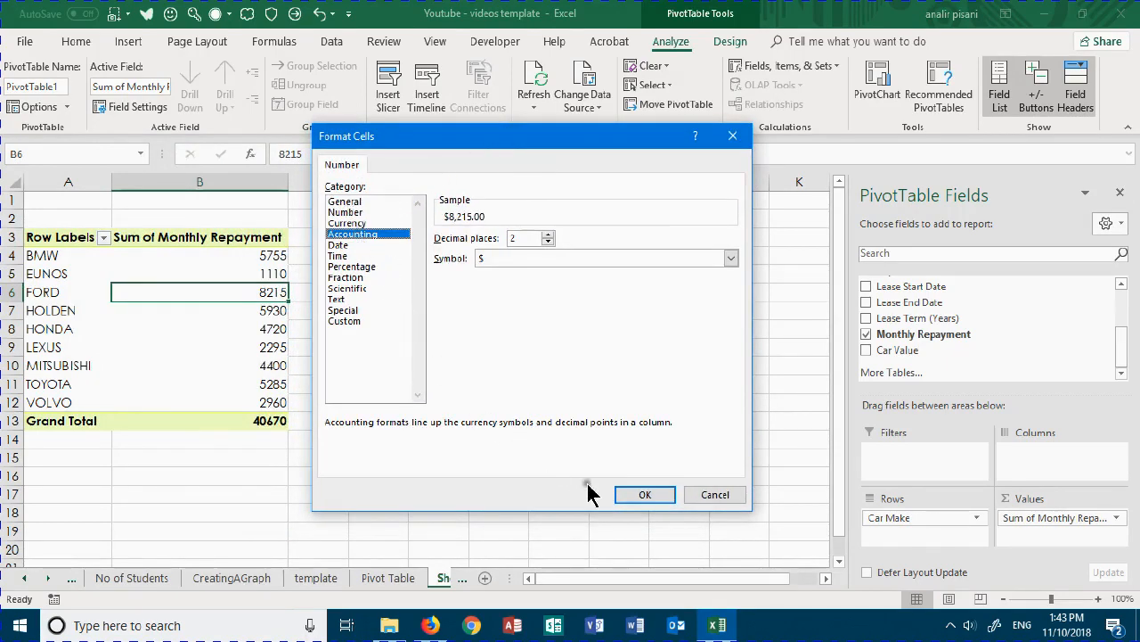
{"action": "left_click", "coordinate": [646, 495]}
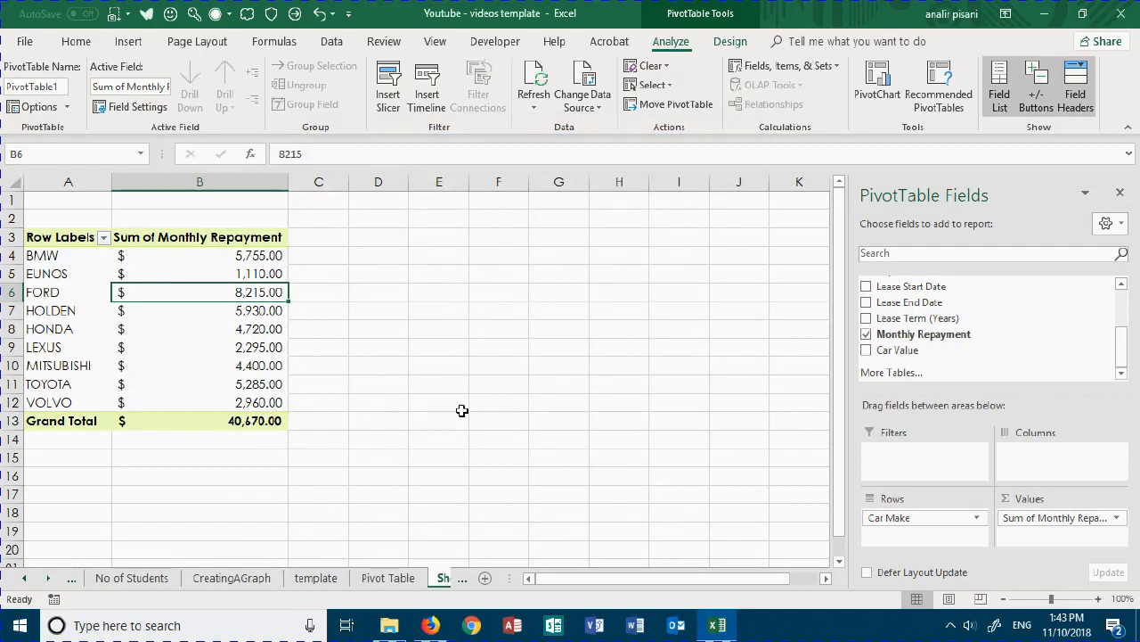
{"action": "key", "text": "ctrl+z"}
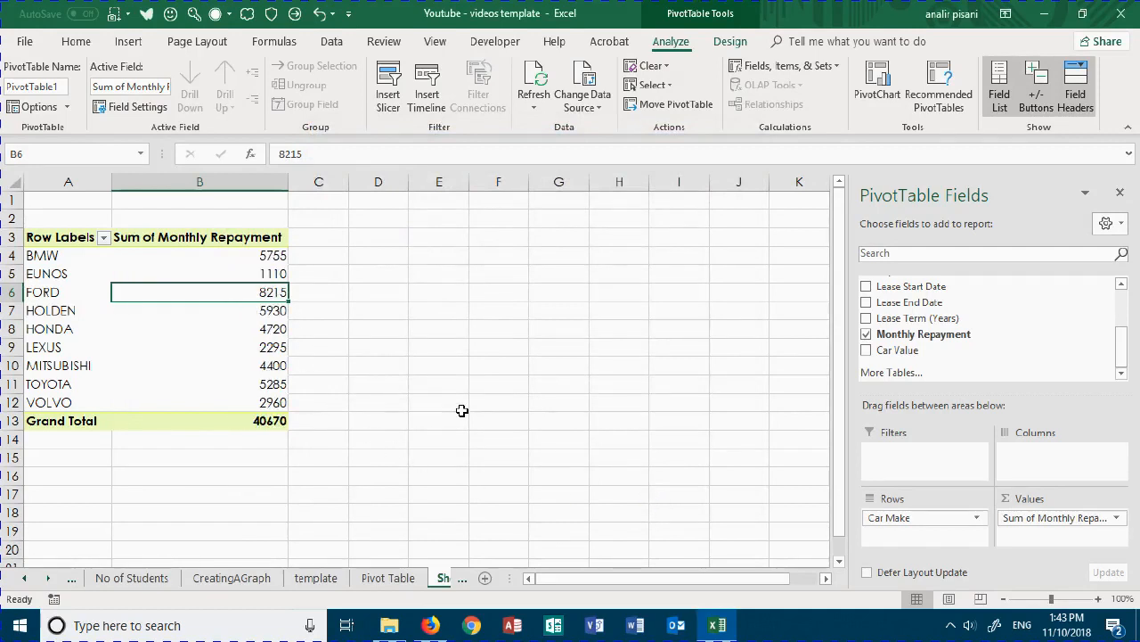
- Try the Accounting cell format with 2 decimals and the $ symbol on only the FORD repayment cell, and undo it
{"action": "right_click", "coordinate": [246, 291]}
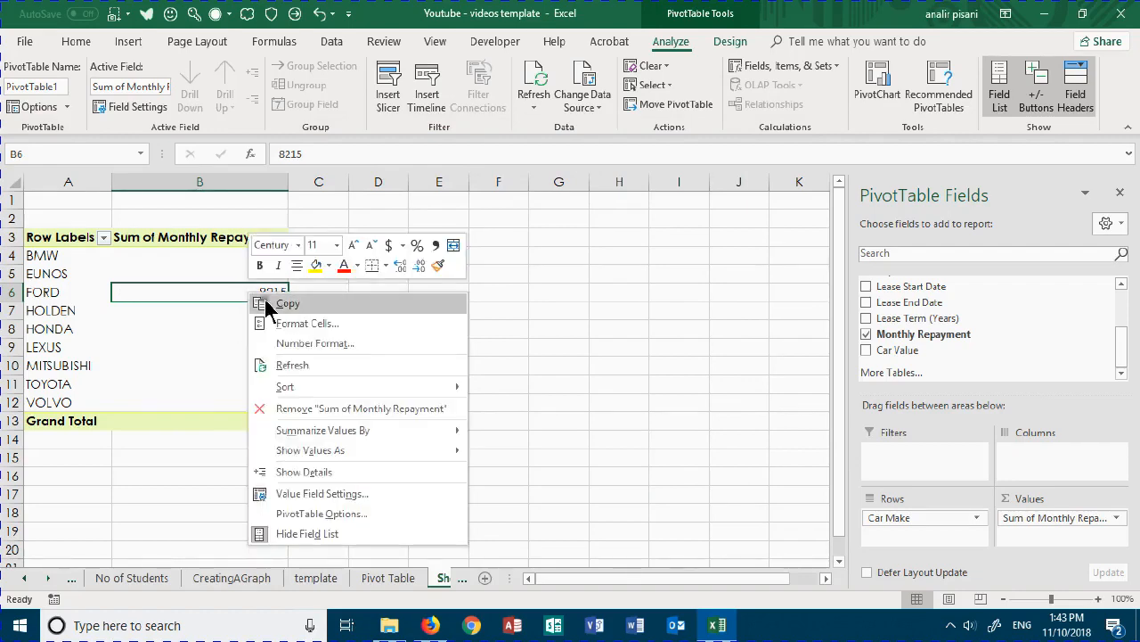
{"action": "left_click", "coordinate": [342, 324]}
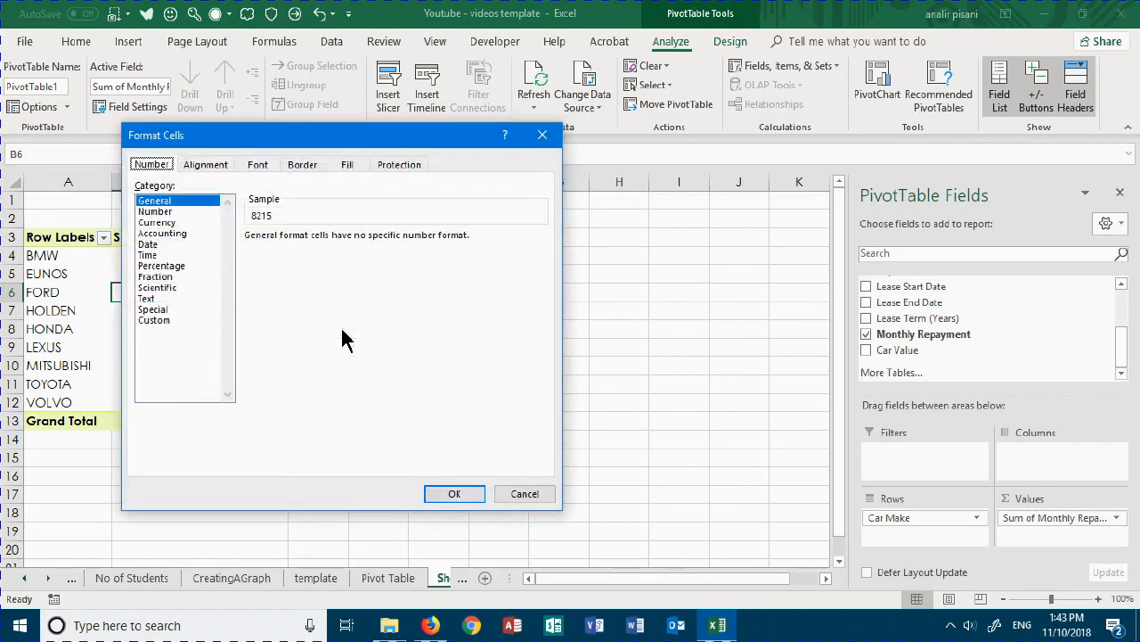
{"action": "left_click_drag", "start_coordinate": [283, 145], "coordinate": [504, 128]}
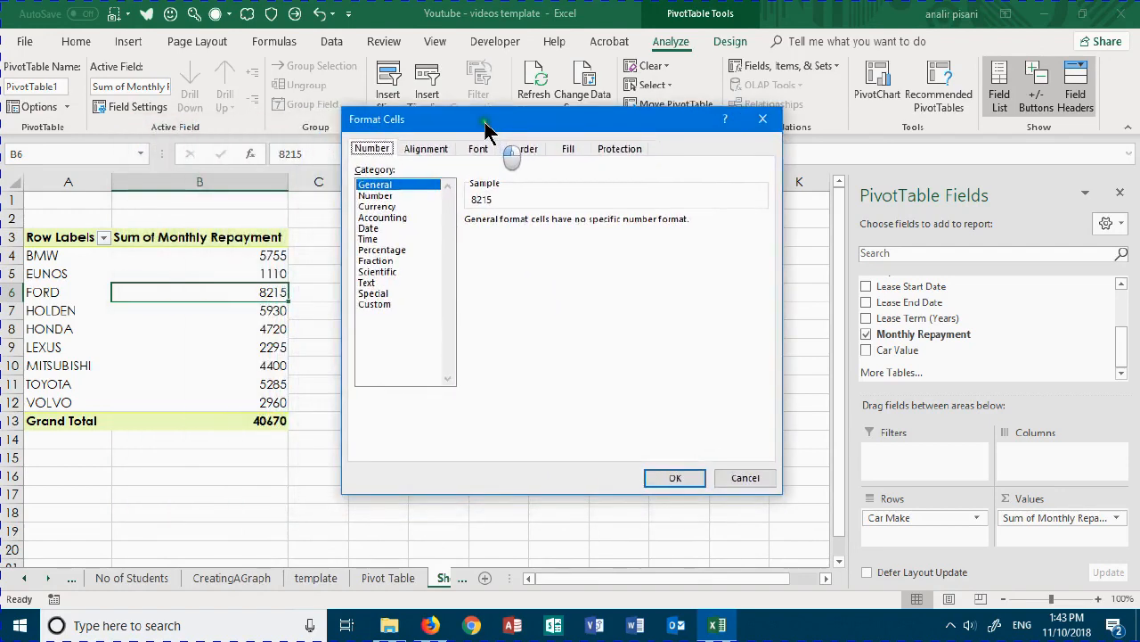
{"action": "left_click", "coordinate": [383, 218]}
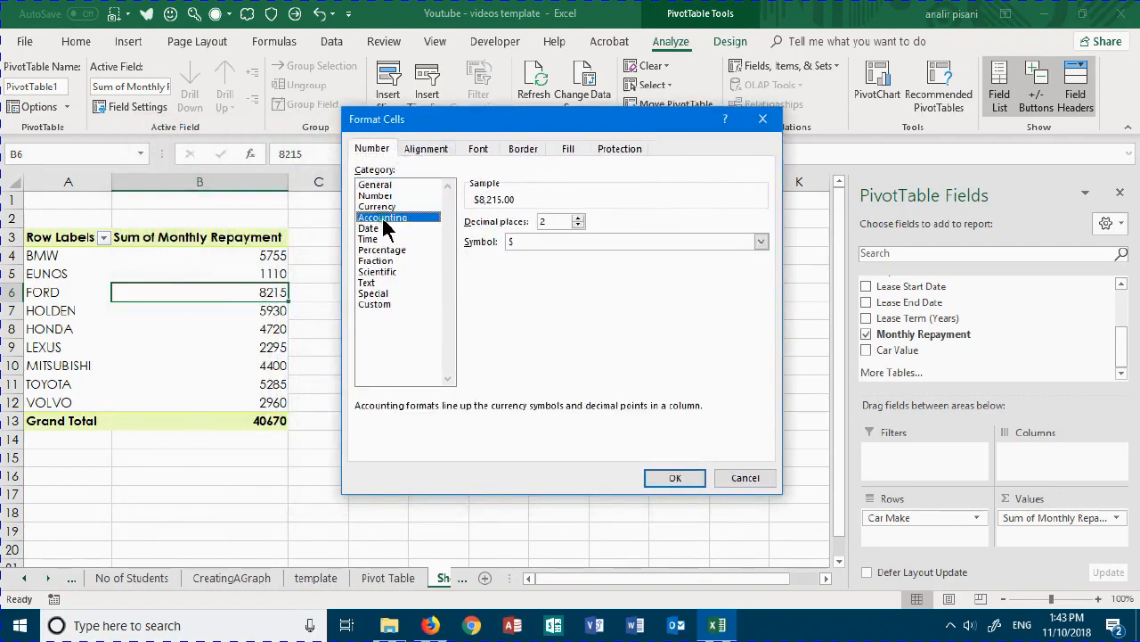
{"action": "left_click", "coordinate": [676, 478]}
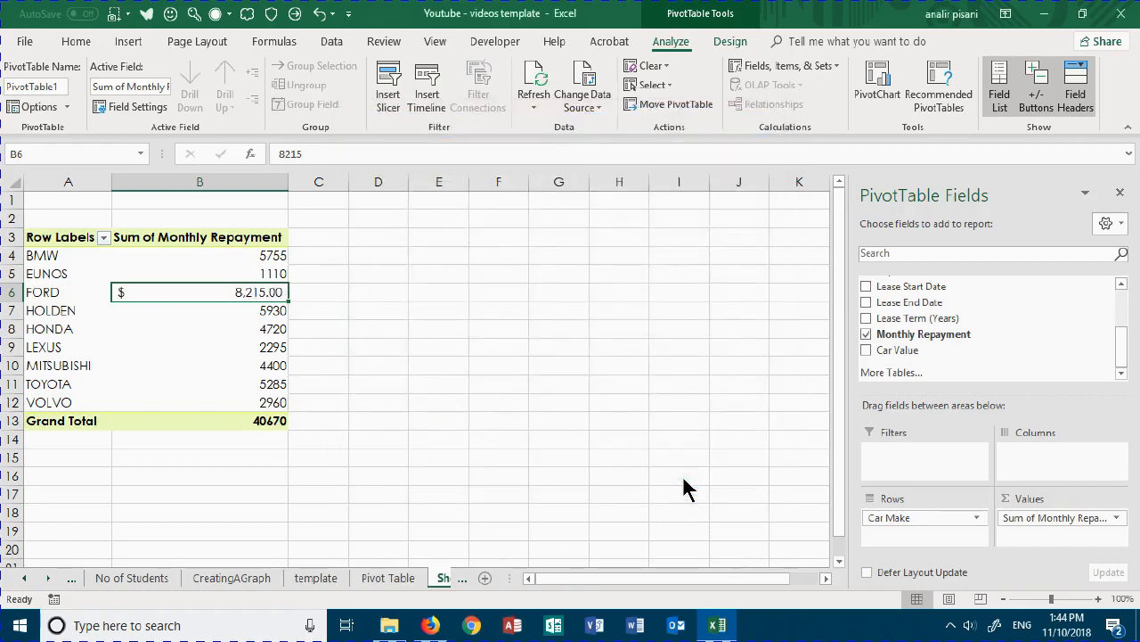
{"action": "key", "text": "ctrl+z"}
- Apply the Accounting number format with 2 decimals and the $ symbol to the whole Sum of Monthly Repayment field
{"action": "right_click", "coordinate": [232, 293]}
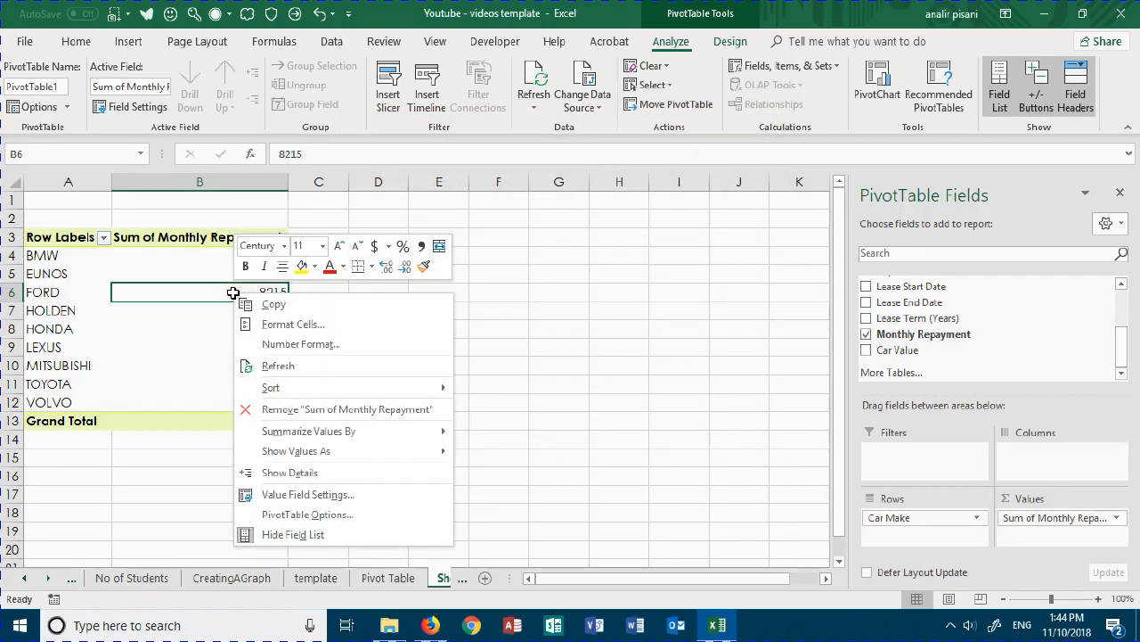
{"action": "left_click", "coordinate": [278, 344]}
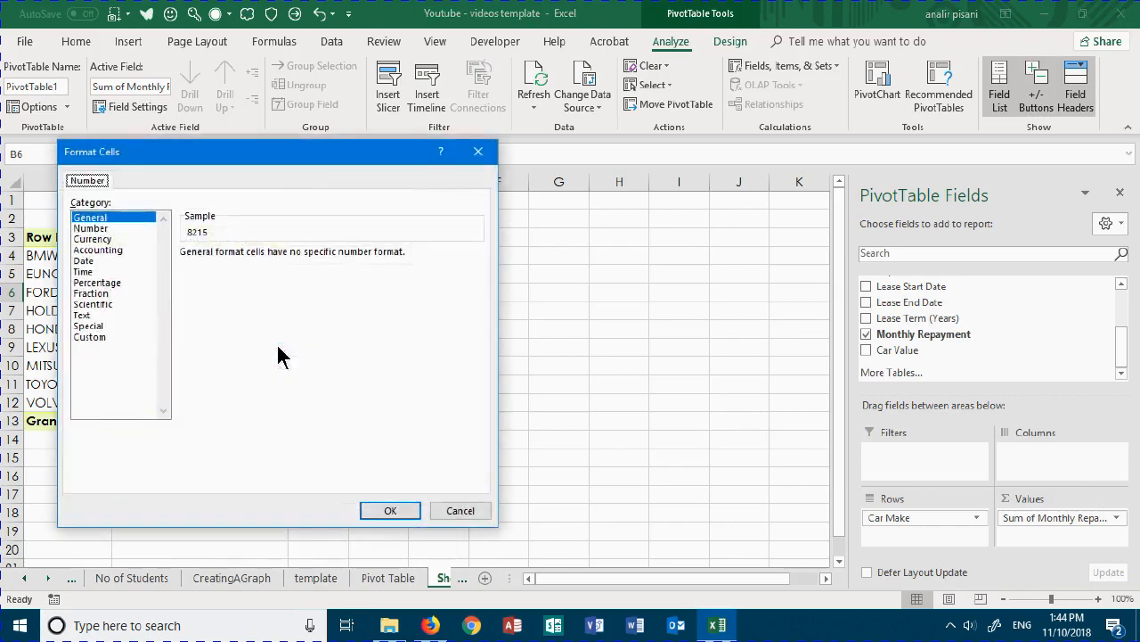
{"action": "left_click", "coordinate": [132, 249]}
{"action": "left_click_drag", "start_coordinate": [191, 152], "coordinate": [446, 128]}
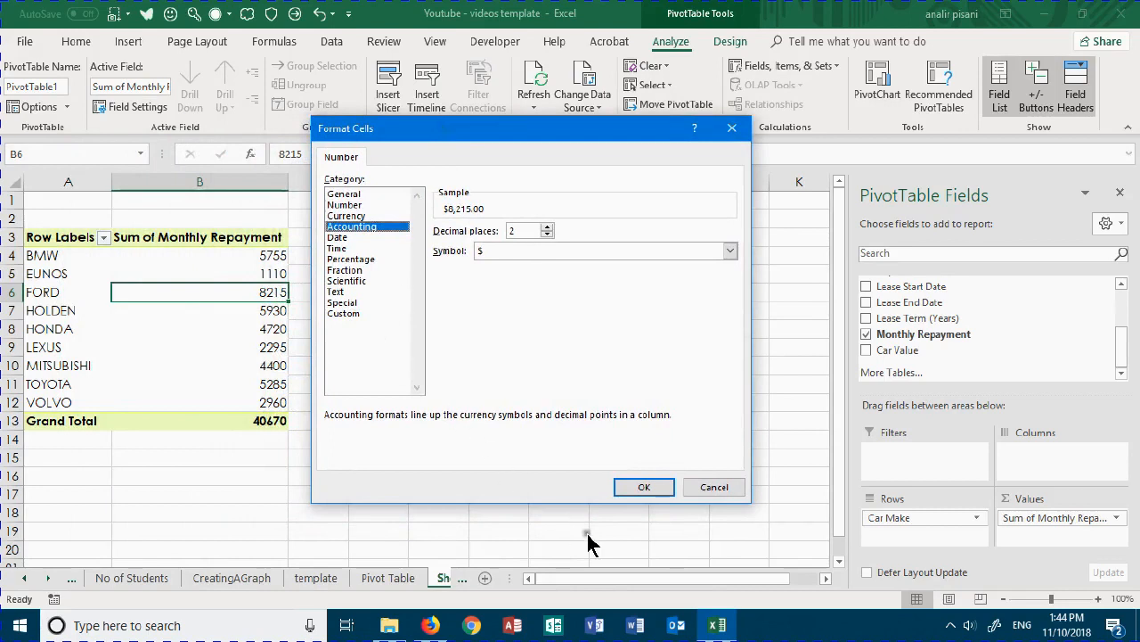
{"action": "left_click", "coordinate": [645, 488]}
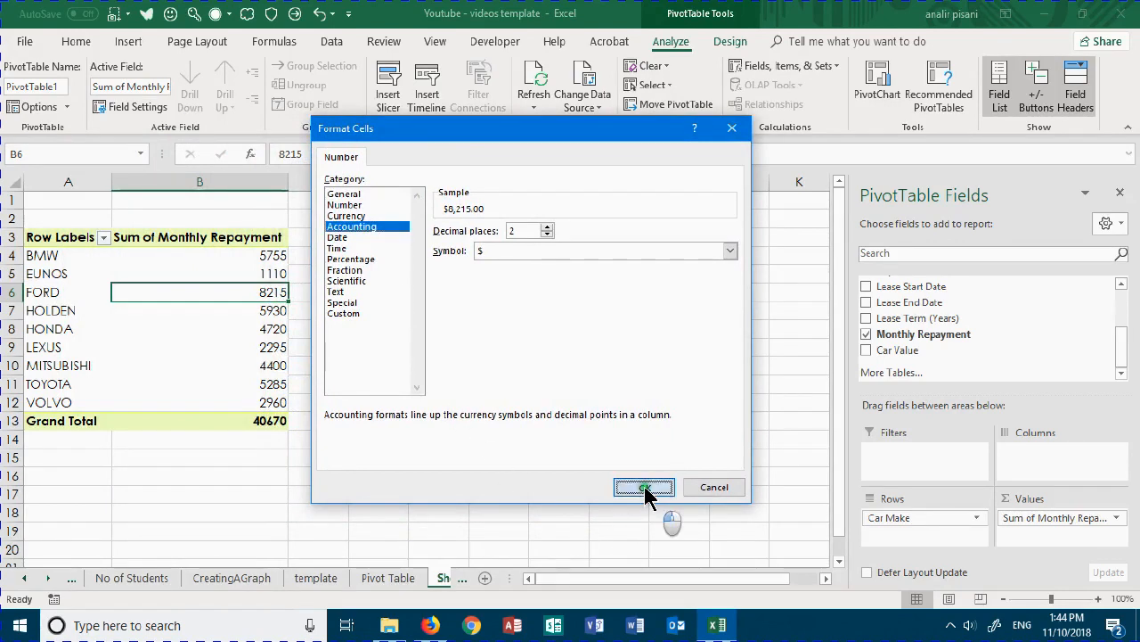
- Add Department to the PivotTable rows and place it above Car Make as the outer row field
{"action": "left_click", "coordinate": [50, 237]}
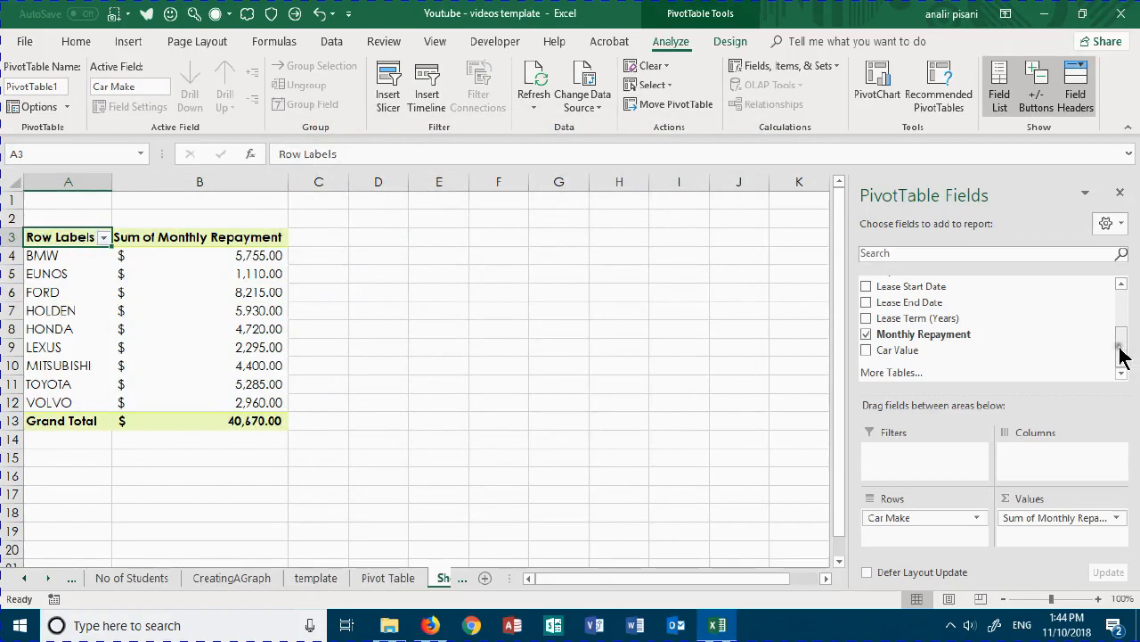
{"action": "left_click_drag", "start_coordinate": [1121, 349], "coordinate": [1114, 307]}
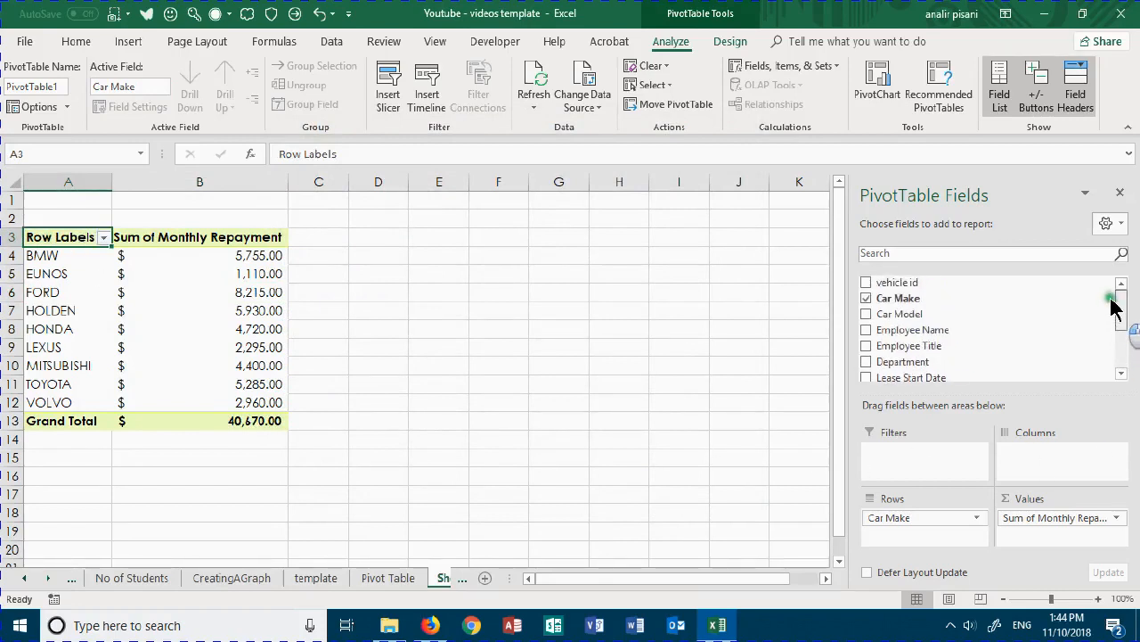
{"action": "left_click", "coordinate": [866, 363]}
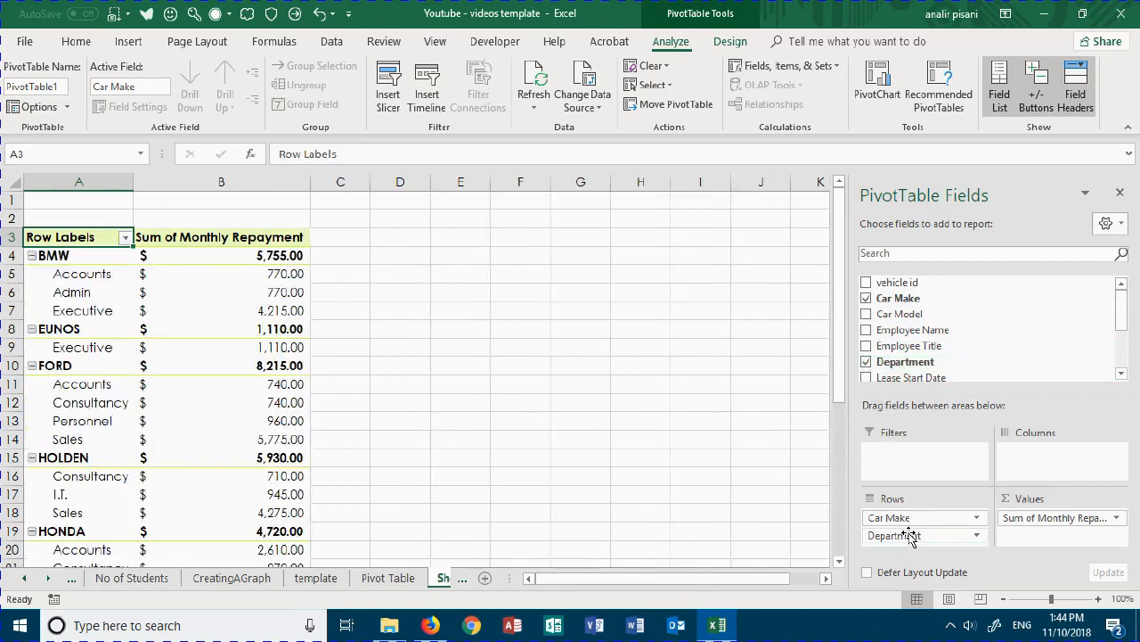
{"action": "left_click_drag", "start_coordinate": [910, 536], "coordinate": [907, 521]}
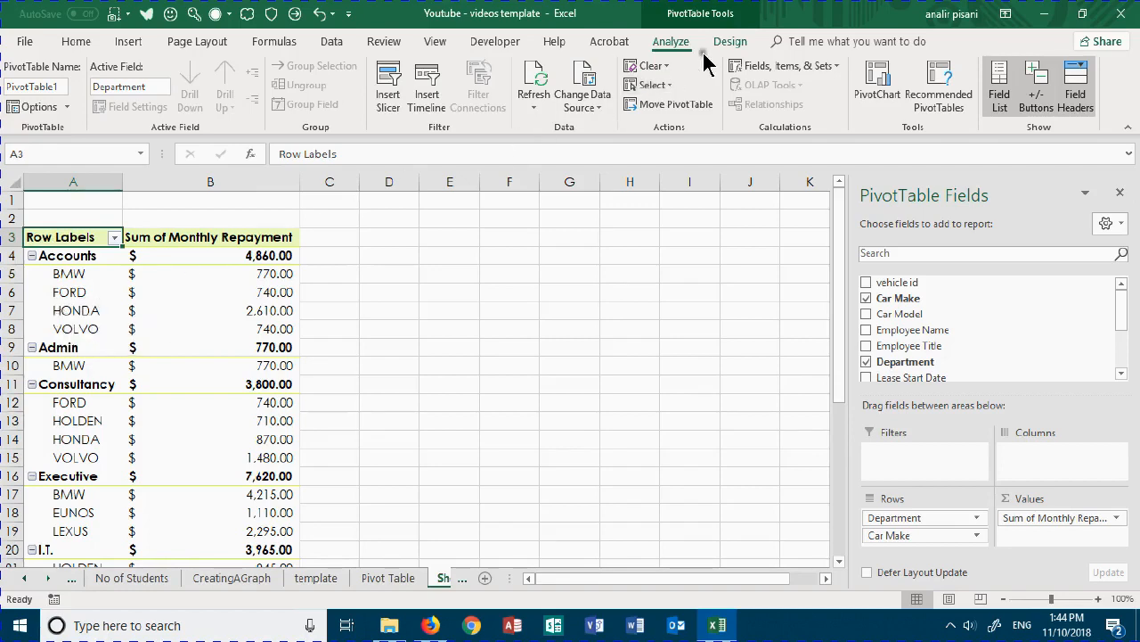
- Change the PivotTable's report layout to Outline Form
{"action": "left_click", "coordinate": [731, 42]}
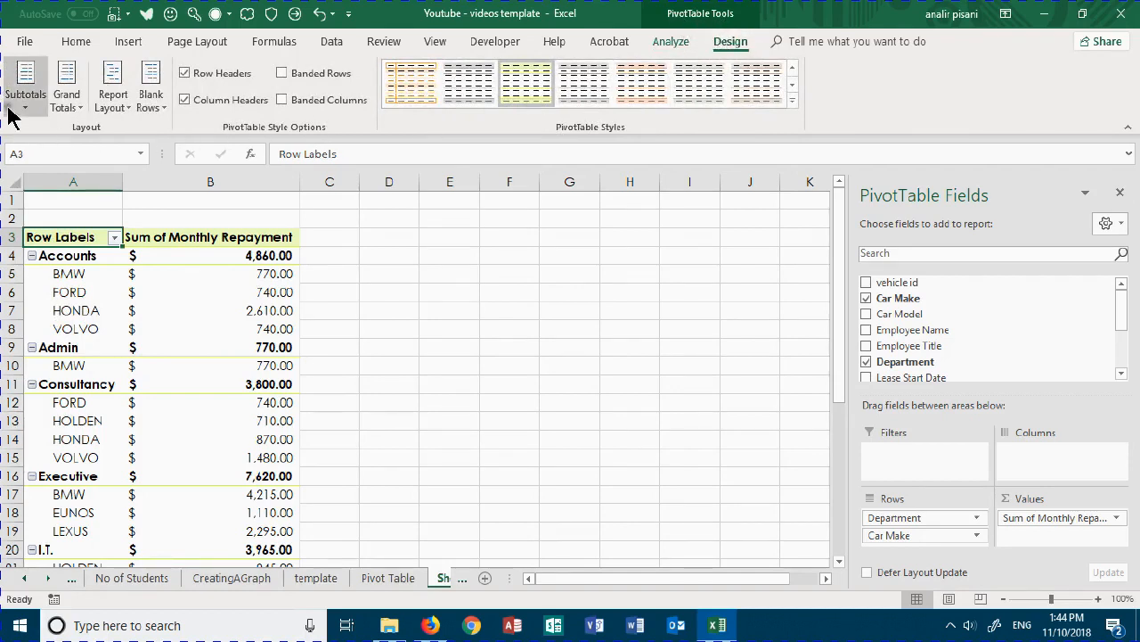
{"action": "left_click", "coordinate": [119, 105]}
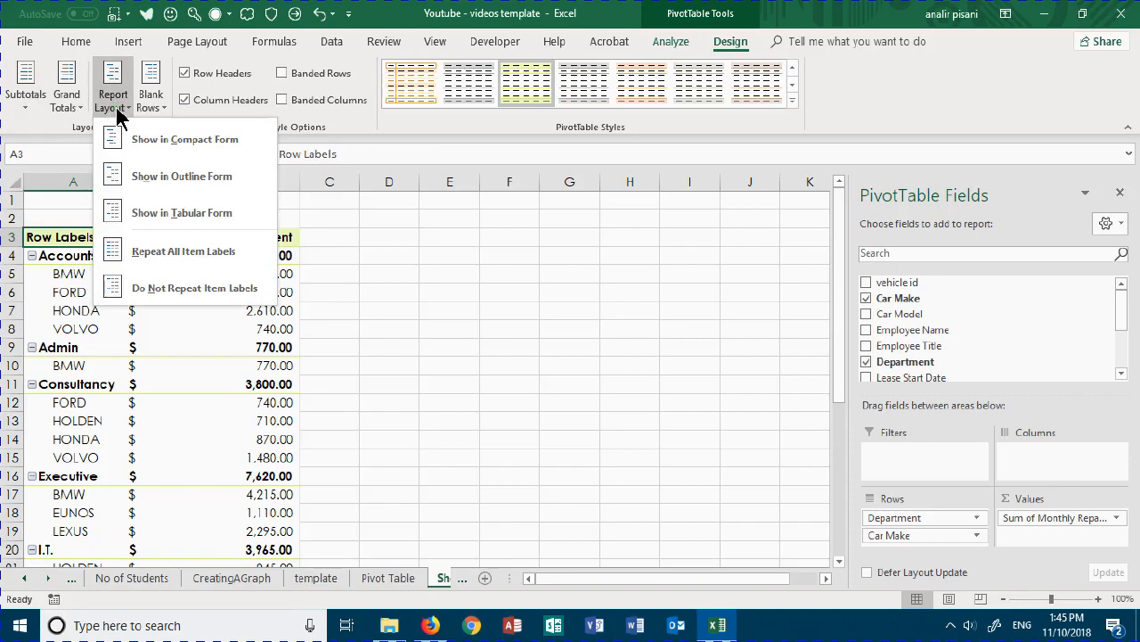
{"action": "left_click", "coordinate": [205, 184]}
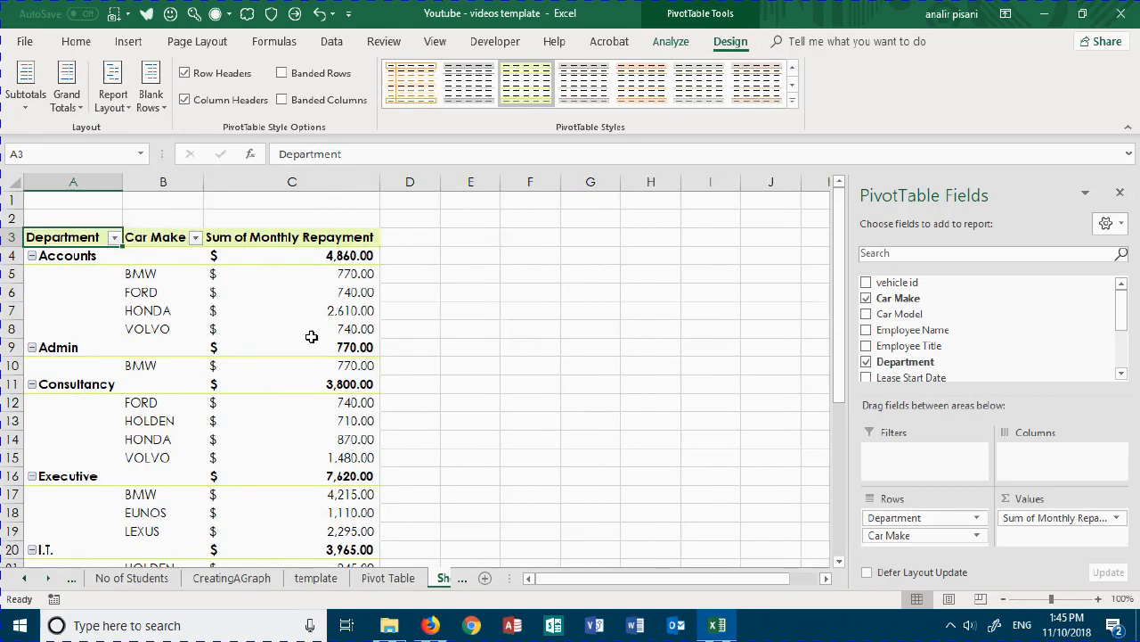
{"action": "mouse_move", "coordinate": [324, 336]}
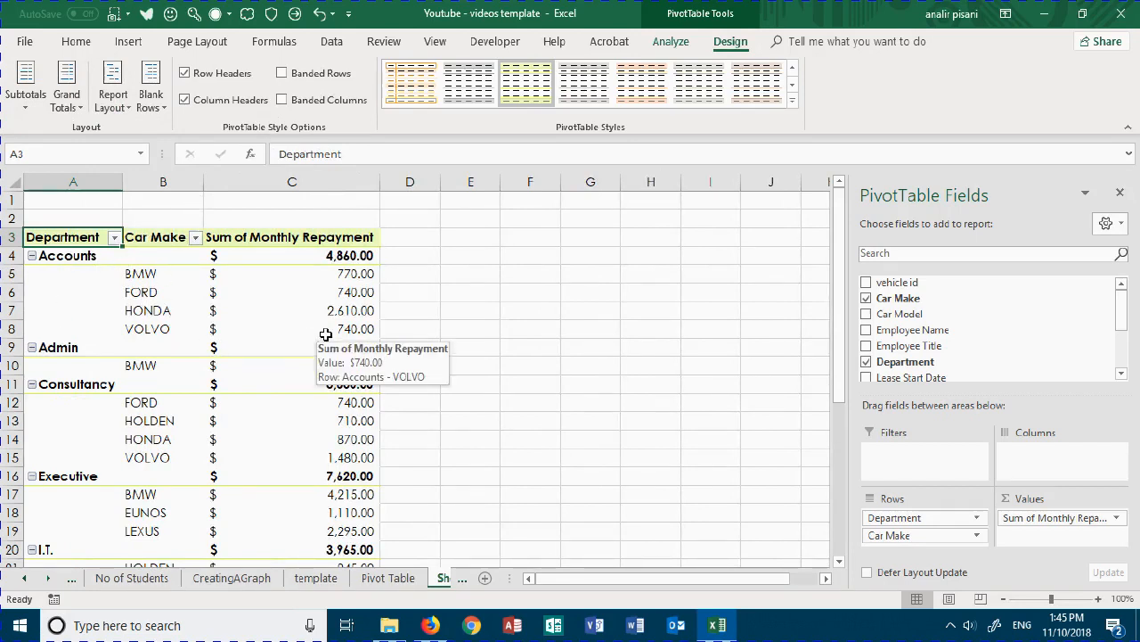
{"action": "mouse_move", "coordinate": [343, 312]}
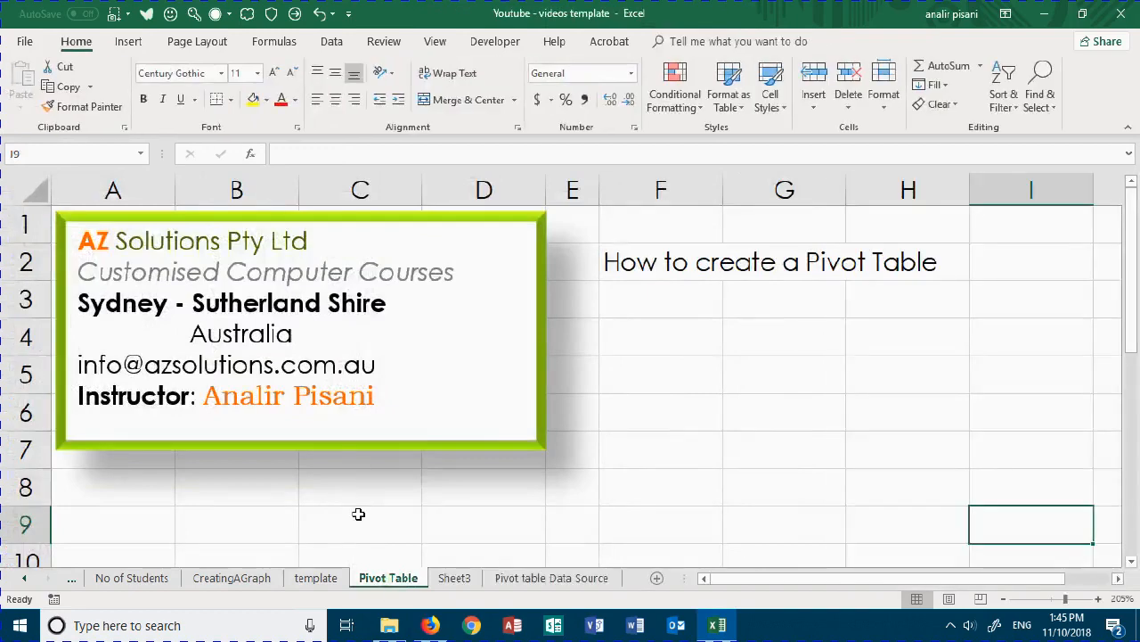
- Create another PivotTable on a new worksheet from Table1 on the Pivot table Data Source sheet
{"action": "left_click", "coordinate": [541, 578]}
{"action": "left_click", "coordinate": [350, 352]}
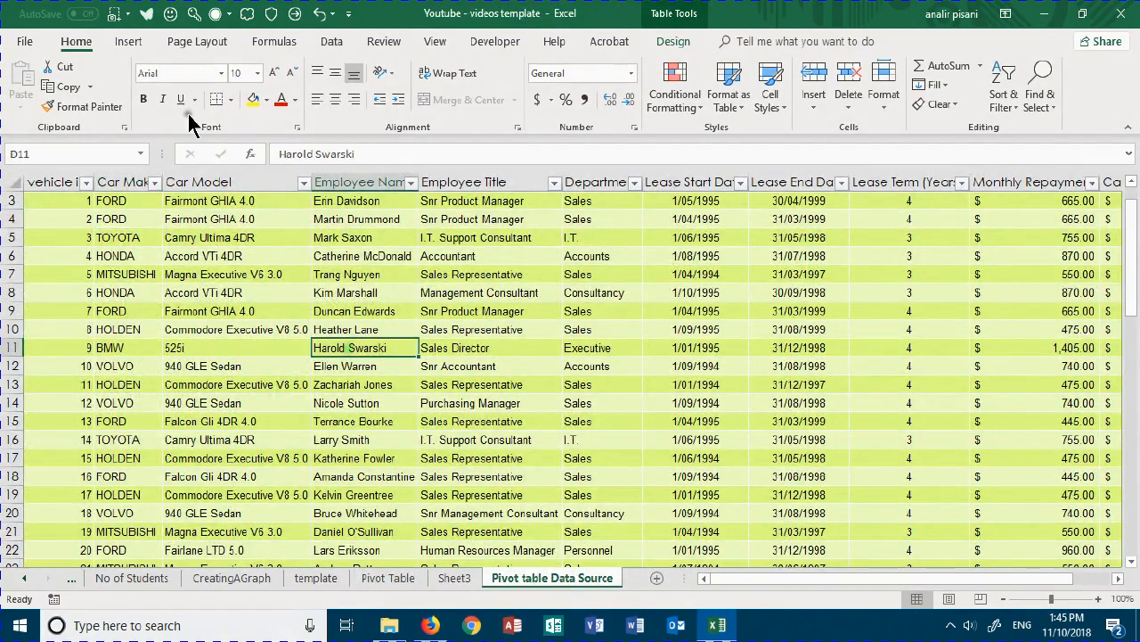
{"action": "left_click", "coordinate": [126, 41]}
{"action": "left_click", "coordinate": [27, 84]}
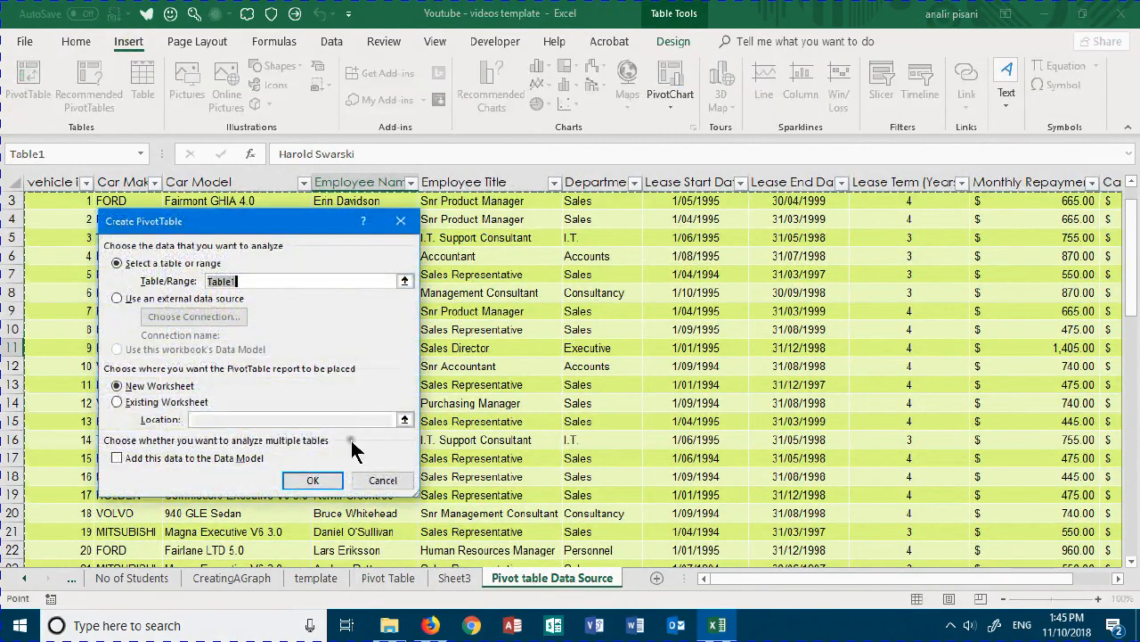
{"action": "left_click", "coordinate": [312, 480]}
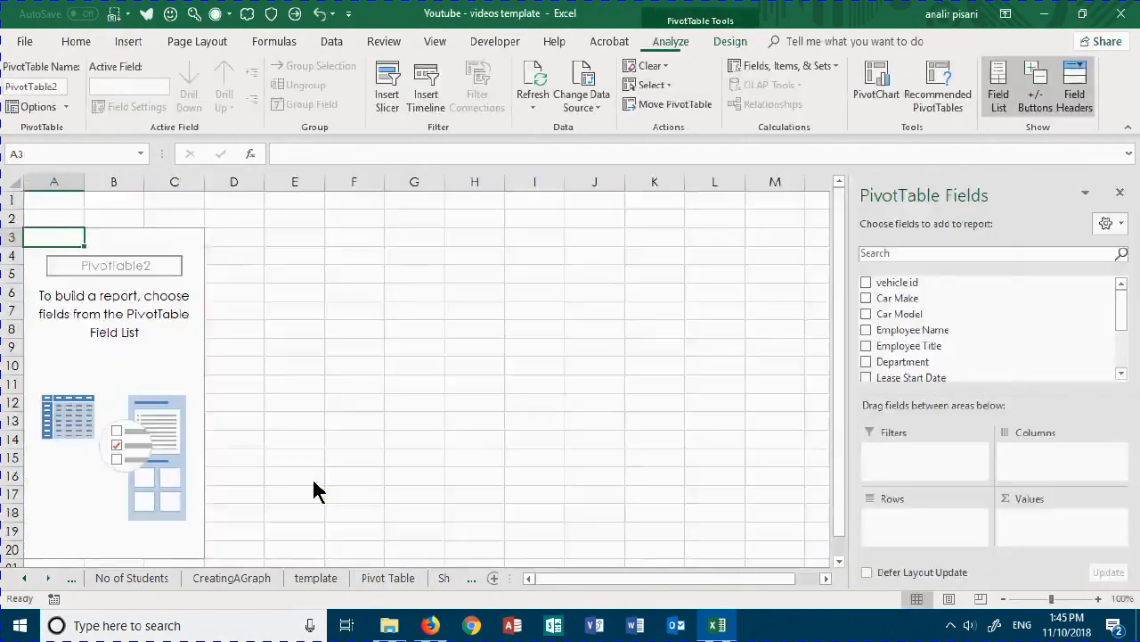
- Set Car Make as the row field and Monthly Repayment as the summed value field of the new PivotTable
{"action": "left_click", "coordinate": [866, 298]}
{"action": "scroll", "coordinate": [893, 350], "scroll_direction": "down", "scroll_amount": 1}
{"action": "scroll", "coordinate": [880, 374], "scroll_direction": "down", "scroll_amount": 1}
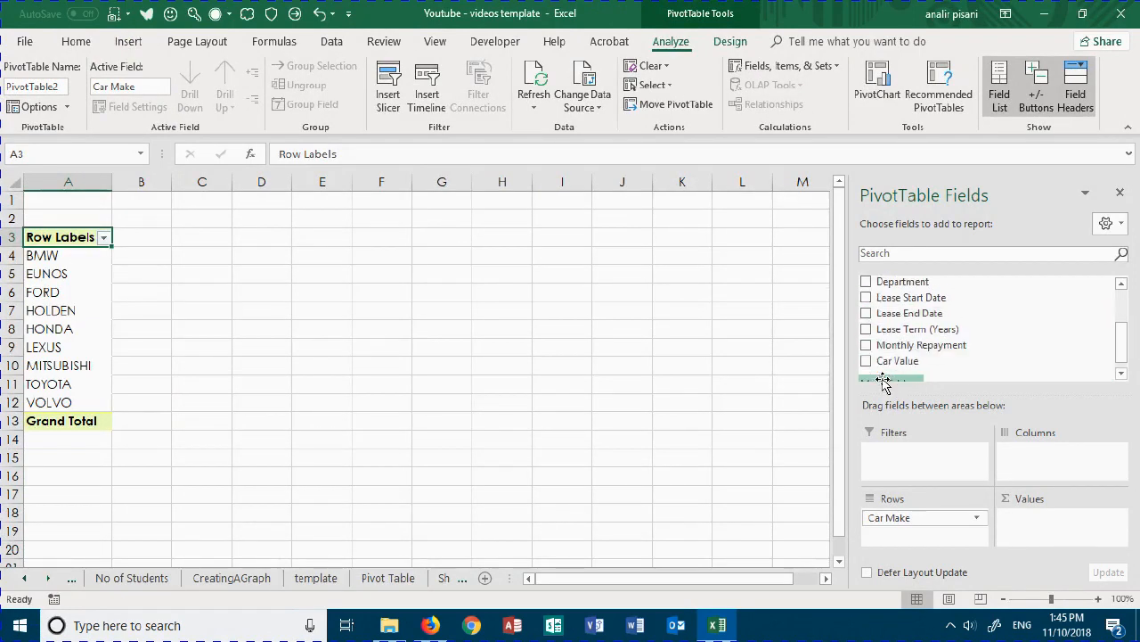
{"action": "left_click", "coordinate": [865, 347]}
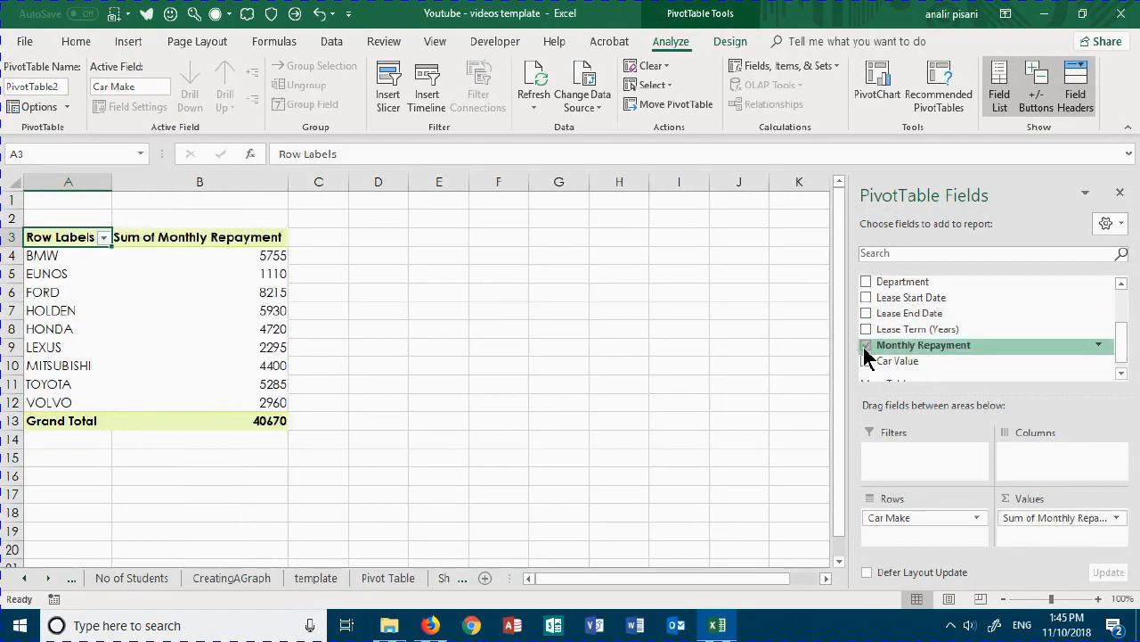
- Create a column PivotChart of monthly repayments by car make on its own chart sheet
{"action": "left_click", "coordinate": [242, 282]}
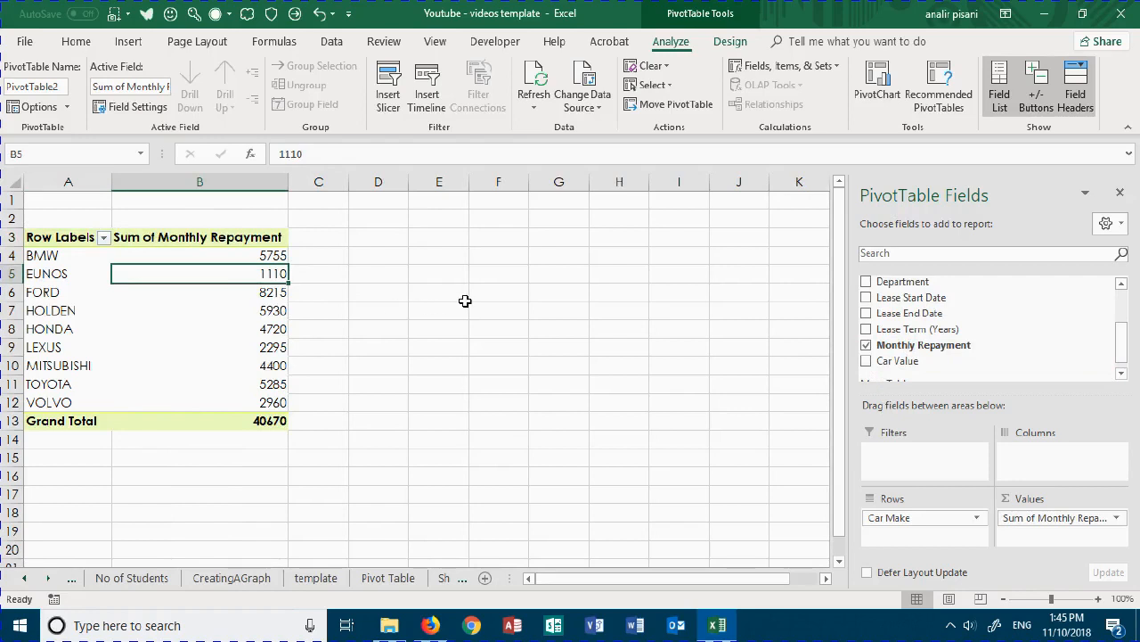
{"action": "key", "text": "F11"}
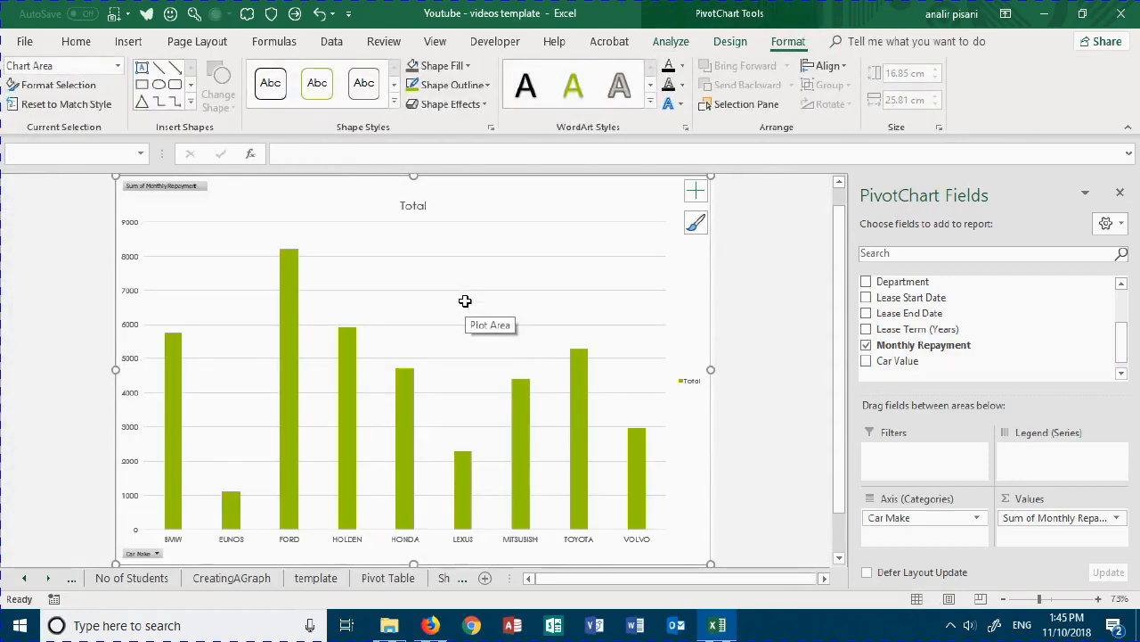